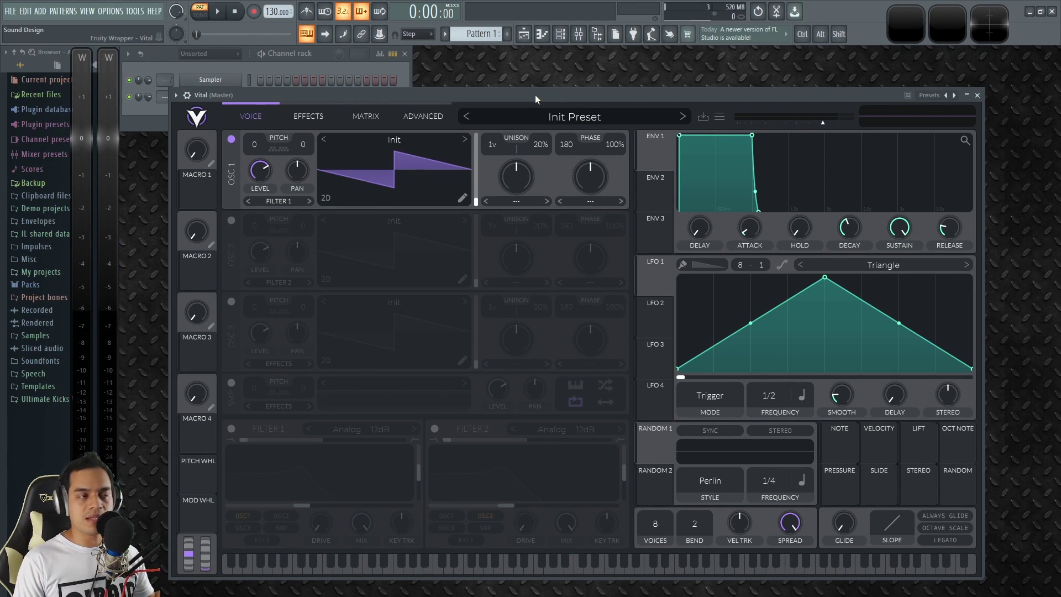
Load the Basic Shapes wavetable into oscillator 1 and set its wave frame to the square shape.
{"action": "left_click_drag", "start_coordinate": [535, 94], "coordinate": [530, 85]}
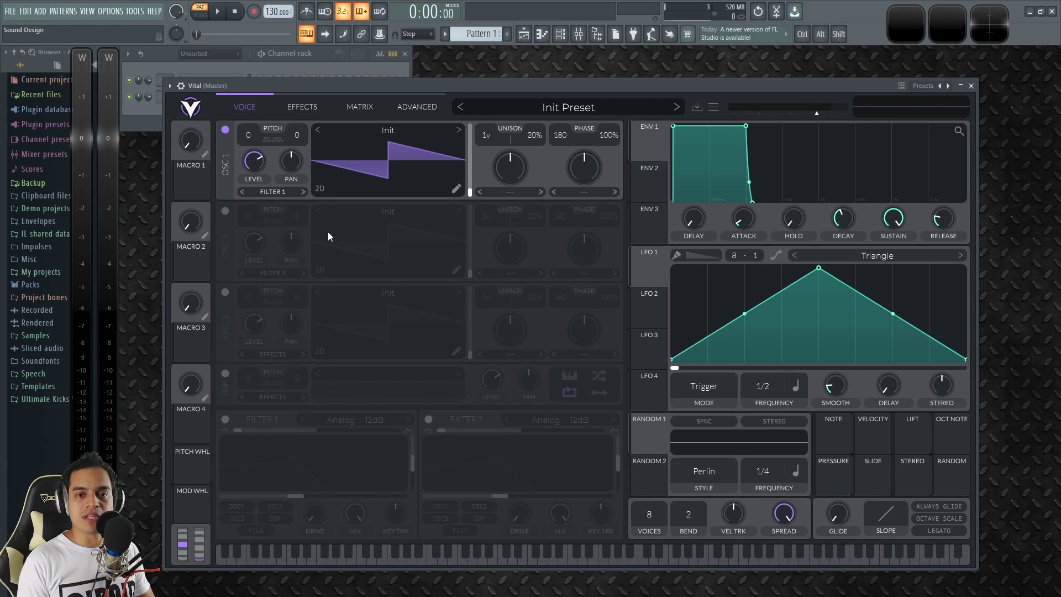
{"action": "left_click", "coordinate": [457, 131]}
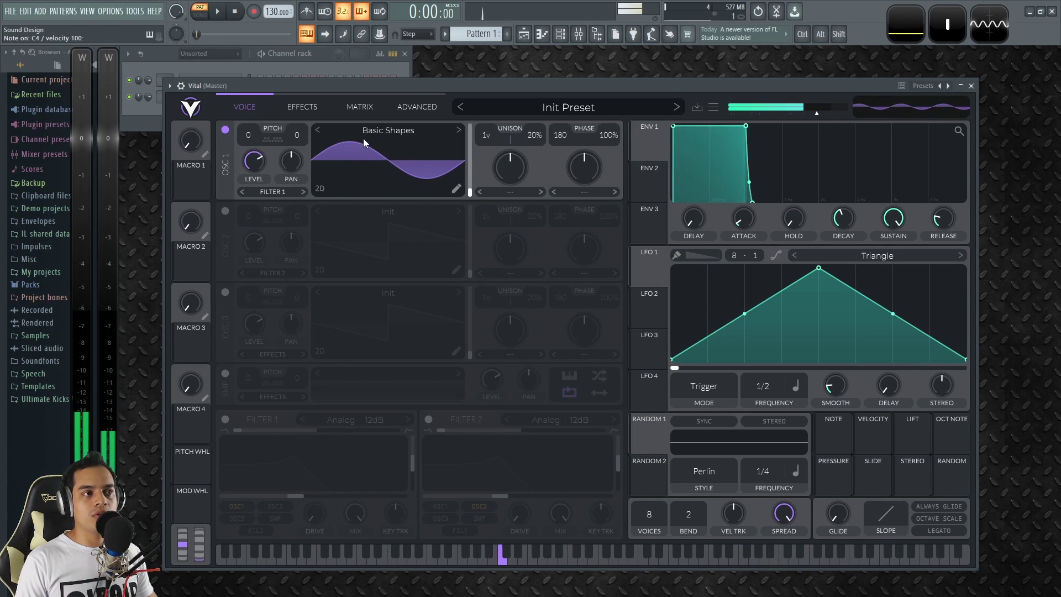
{"action": "left_click_drag", "start_coordinate": [470, 193], "coordinate": [471, 156]}
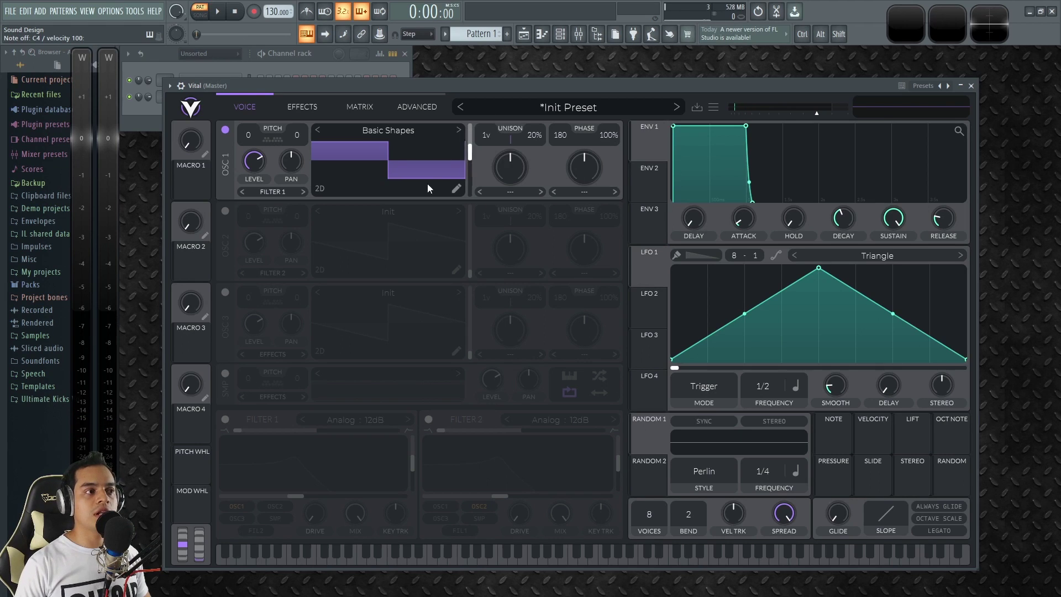
Enable oscillators 2 and 3 and load the Basic Shapes wavetable into both.
{"action": "left_click", "coordinate": [224, 211]}
{"action": "left_click", "coordinate": [458, 211]}
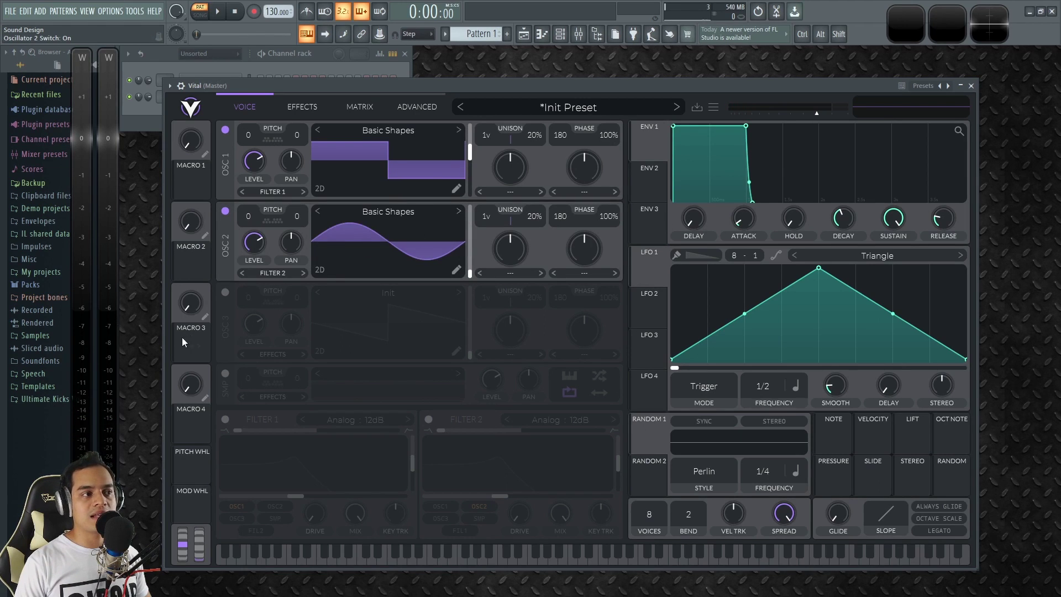
{"action": "left_click", "coordinate": [225, 293]}
{"action": "left_click", "coordinate": [459, 292]}
Set oscillator 2's wave frame to a triangle and oscillator 3's to a sawtooth, and audition the result with C4.
{"action": "left_click", "coordinate": [468, 271]}
{"action": "left_click_drag", "start_coordinate": [470, 273], "coordinate": [469, 257]}
{"action": "left_click_drag", "start_coordinate": [469, 355], "coordinate": [471, 324]}
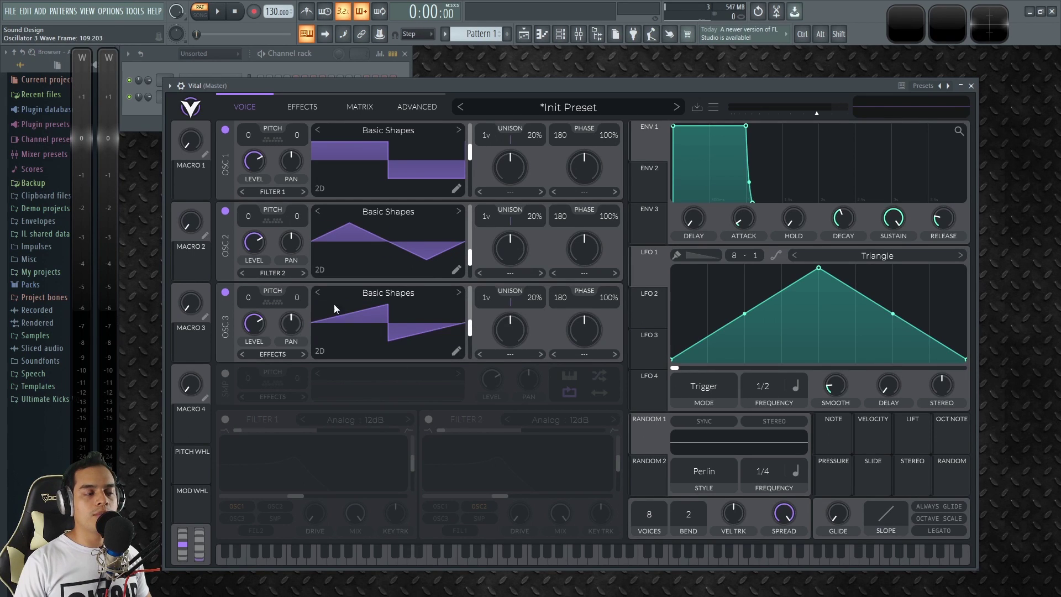
{"action": "key", "text": "z"}
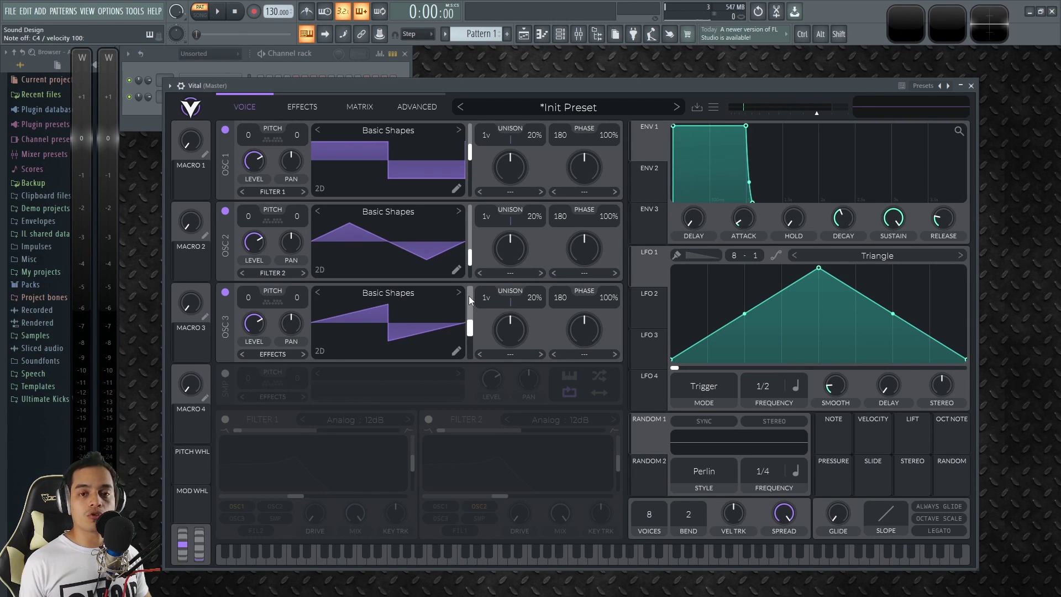
Switch off oscillators 2 and 3 to isolate oscillator 1, and lower its level while auditioning C4.
{"action": "left_click_drag", "start_coordinate": [255, 162], "coordinate": [237, 207]}
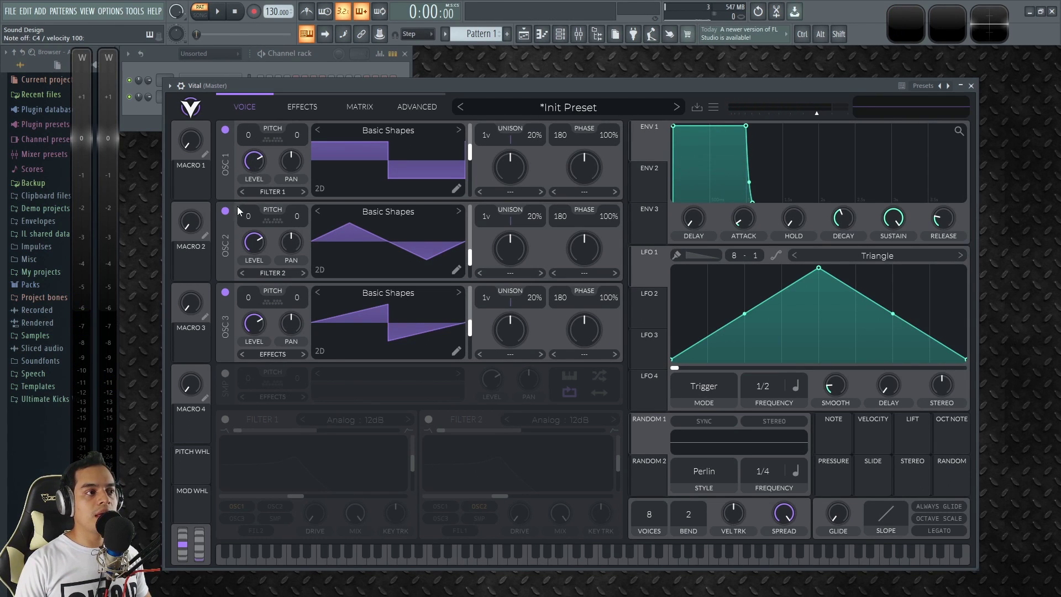
{"action": "left_click", "coordinate": [225, 211]}
{"action": "left_click", "coordinate": [225, 292]}
{"action": "key", "text": "z"}
{"action": "left_click_drag", "start_coordinate": [257, 253], "coordinate": [268, 146]}
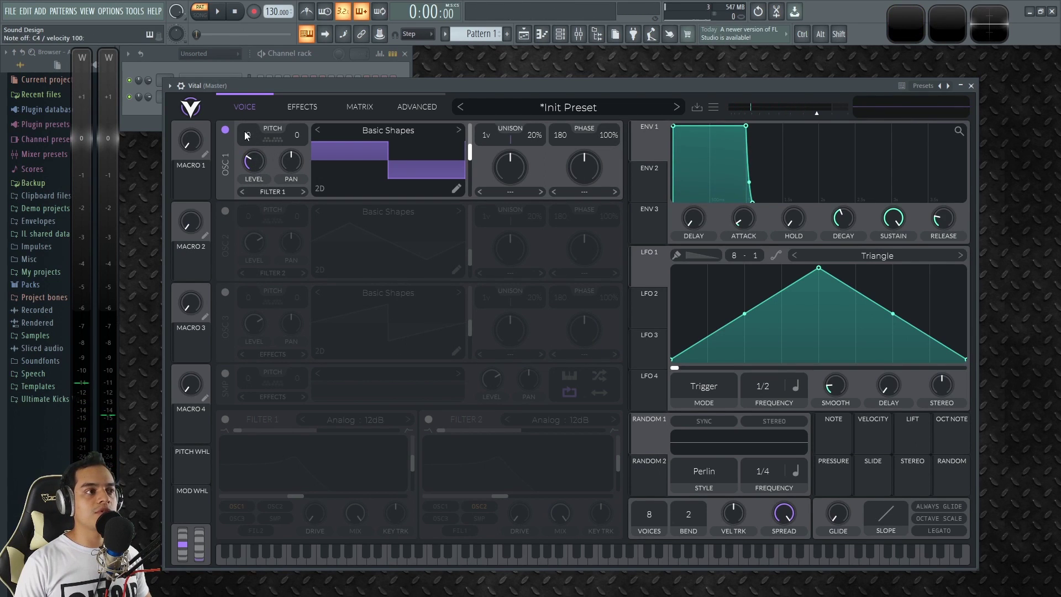
Audition C4, try transposing oscillator 1 up to 3 semitones, and return the transpose to 0.
{"action": "scroll", "coordinate": [251, 157], "scroll_direction": "down", "scroll_amount": 2}
{"action": "key", "text": "z"}
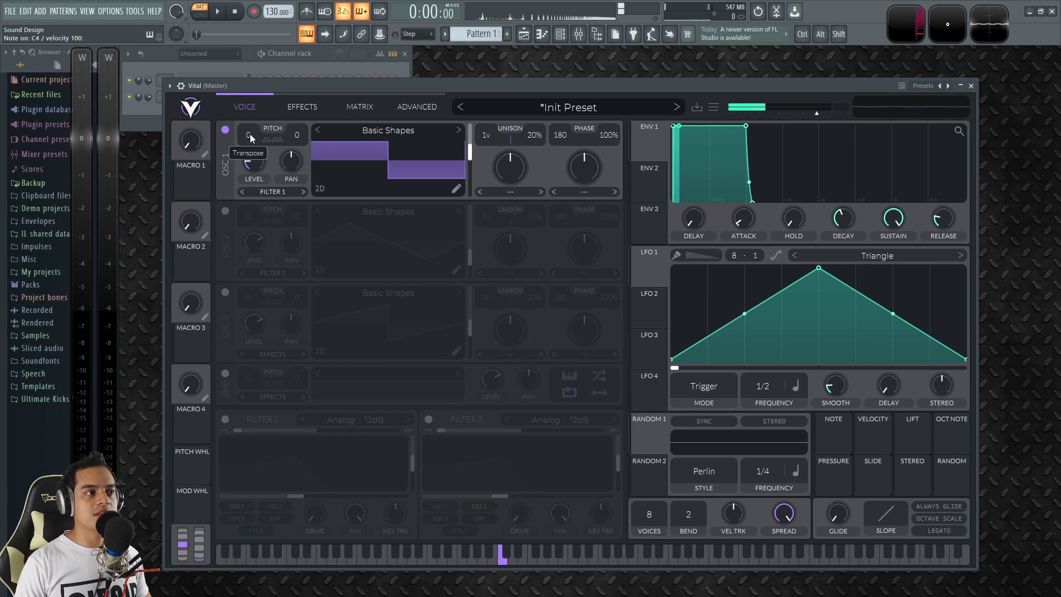
{"action": "left_click_drag", "start_coordinate": [249, 128], "coordinate": [254, 115]}
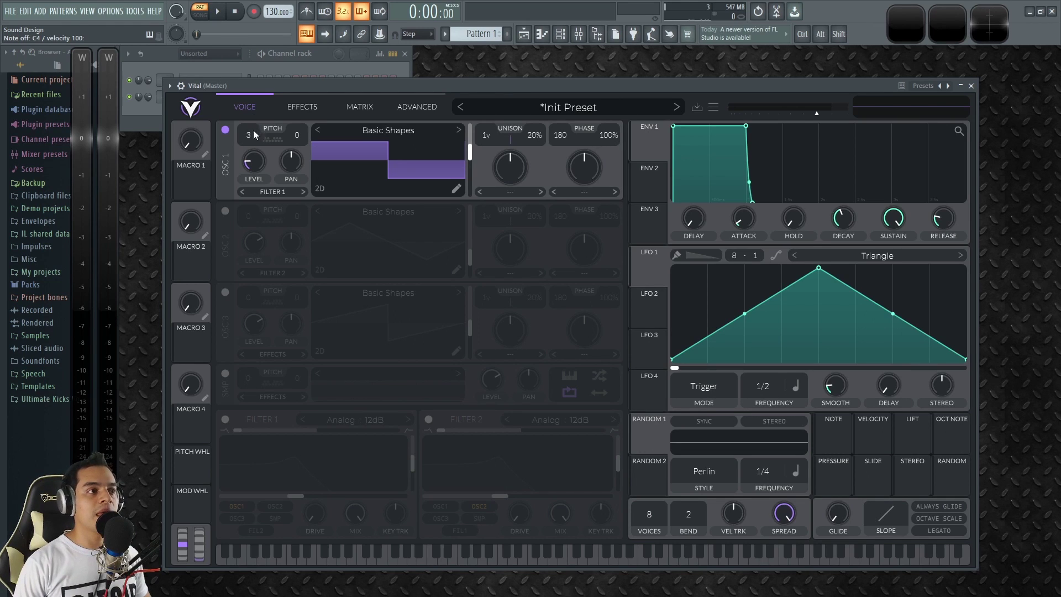
{"action": "left_click_drag", "start_coordinate": [253, 133], "coordinate": [245, 154]}
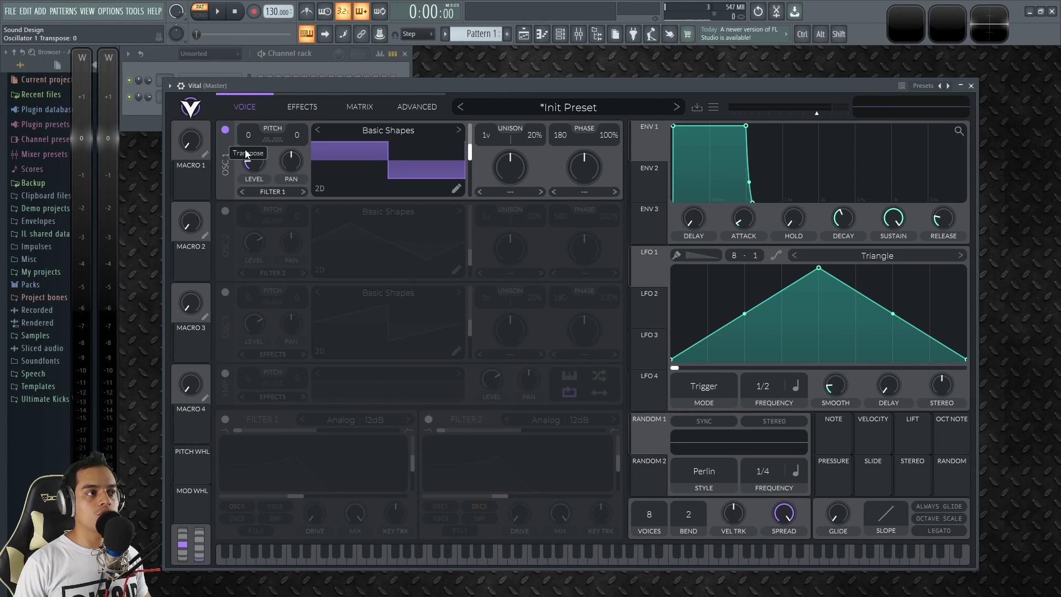
Re-enable oscillators 2 and 3 and raise oscillator 1's level to about the middle of its range.
{"action": "left_click", "coordinate": [226, 211]}
{"action": "left_click", "coordinate": [226, 292]}
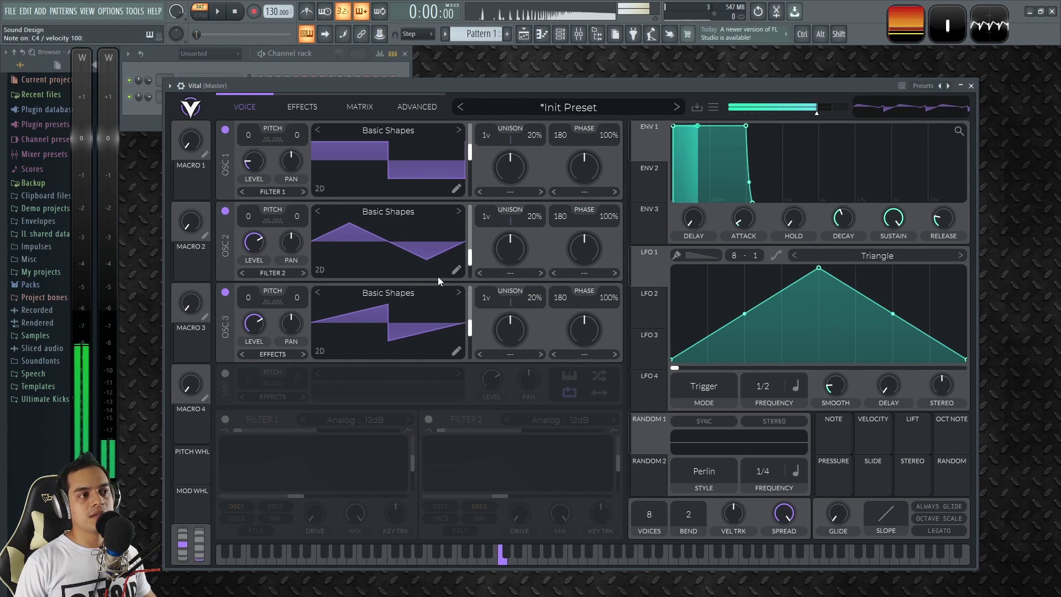
{"action": "left_click_drag", "start_coordinate": [254, 161], "coordinate": [257, 128]}
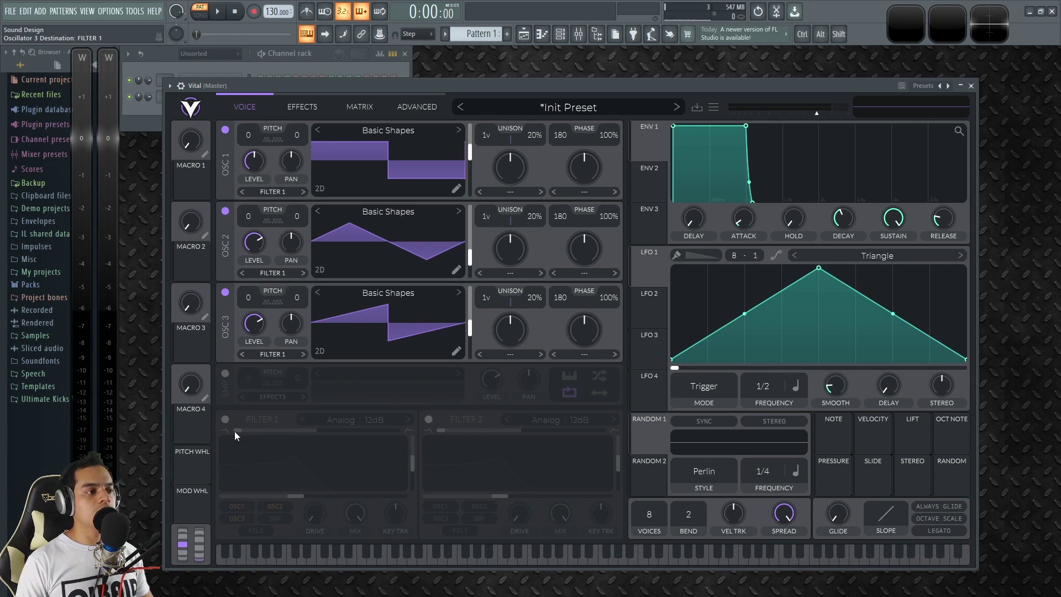
Enable filter 1, raise its low-pass cutoff and set the resonance to about 53.57%, auditioning with C4.
{"action": "left_click", "coordinate": [225, 419]}
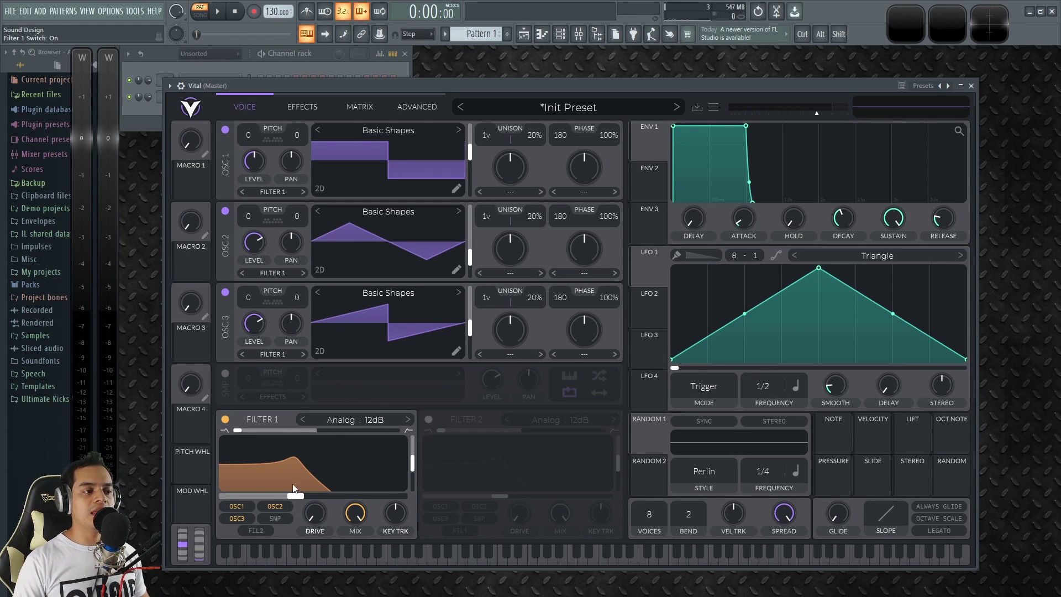
{"action": "key", "text": "z"}
{"action": "left_click_drag", "start_coordinate": [298, 499], "coordinate": [335, 500]}
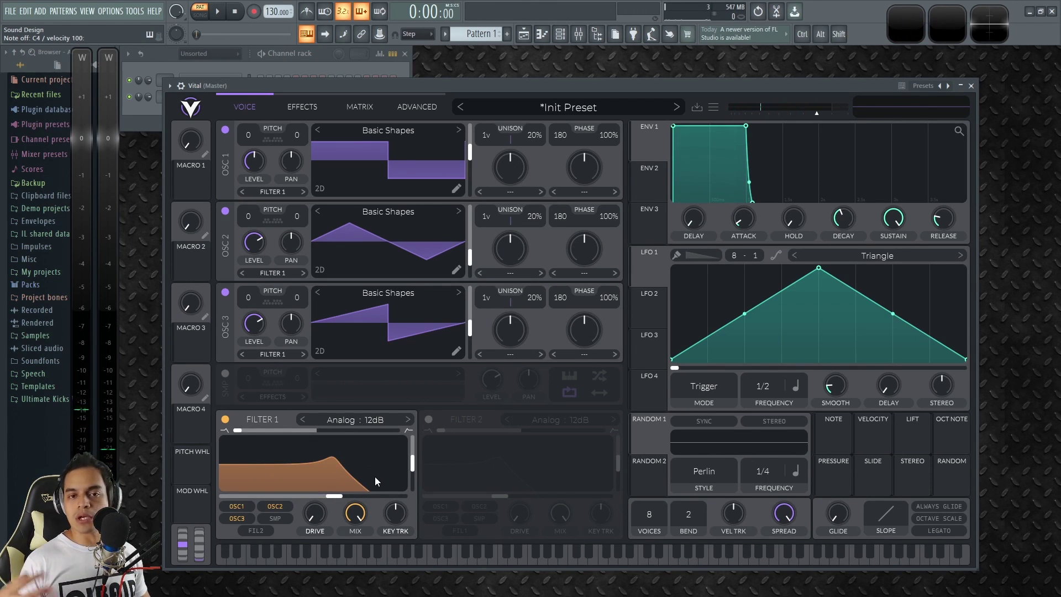
{"action": "key", "text": "z"}
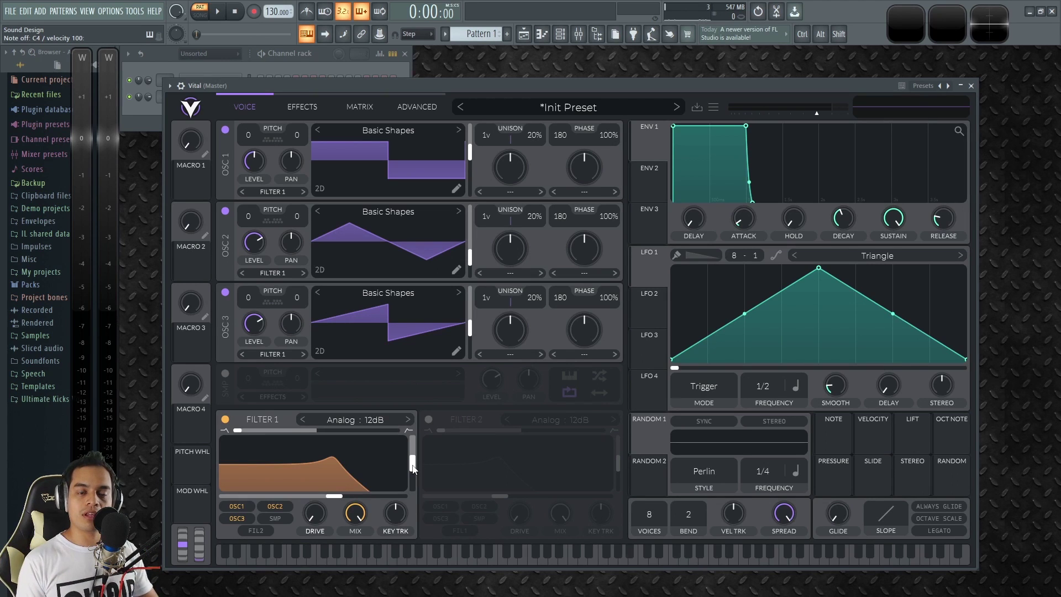
{"action": "mouse_move", "coordinate": [413, 468]}
{"action": "left_mouse_down"}
{"action": "mouse_move", "coordinate": [415, 417]}
{"action": "mouse_move", "coordinate": [408, 492]}
{"action": "mouse_move", "coordinate": [417, 436]}
{"action": "mouse_move", "coordinate": [417, 475]}
{"action": "mouse_move", "coordinate": [417, 449]}
{"action": "mouse_move", "coordinate": [415, 458]}
{"action": "left_mouse_up"}
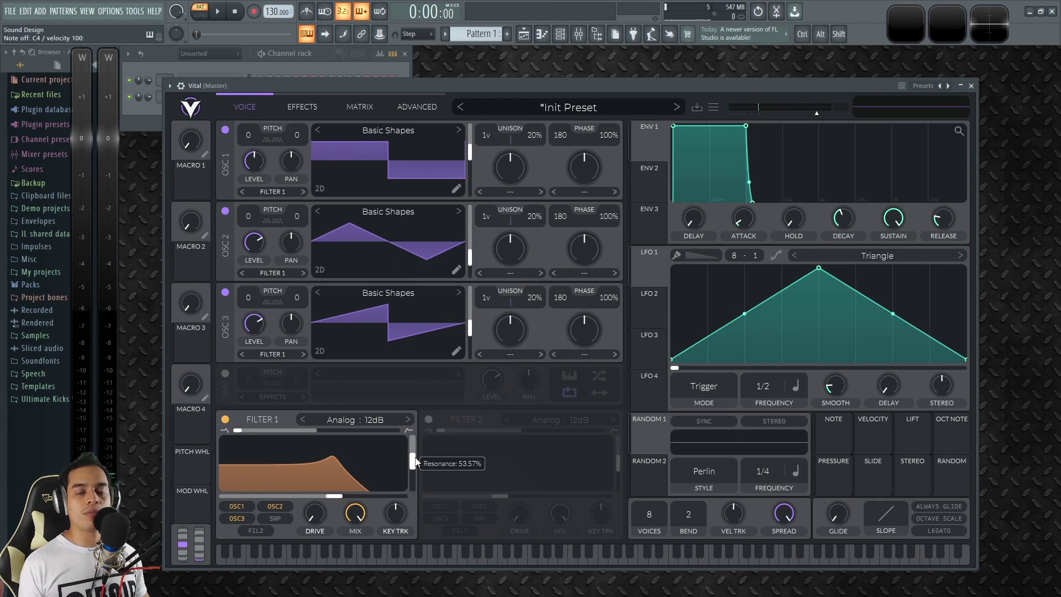
Blend filter 1 over to a high-pass response and sweep its cutoff up and back down.
{"action": "left_click_drag", "start_coordinate": [242, 430], "coordinate": [424, 432]}
{"action": "mouse_move", "coordinate": [333, 496]}
{"action": "left_mouse_down"}
{"action": "mouse_move", "coordinate": [315, 496]}
{"action": "mouse_move", "coordinate": [345, 496]}
{"action": "left_mouse_up"}
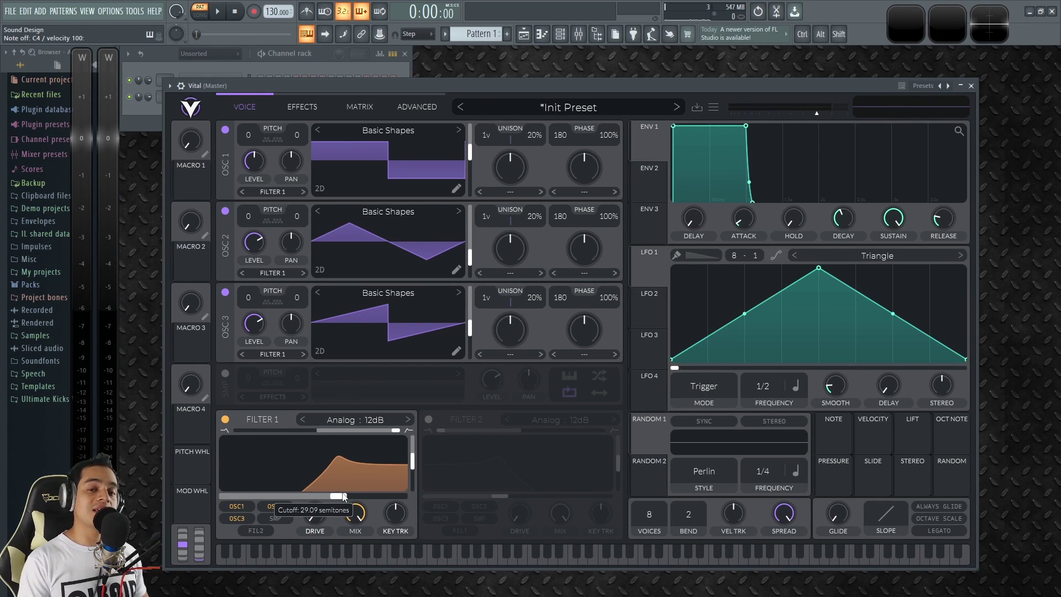
{"action": "mouse_move", "coordinate": [343, 496]}
{"action": "left_mouse_down"}
{"action": "mouse_move", "coordinate": [366, 493]}
{"action": "mouse_move", "coordinate": [334, 491]}
{"action": "left_mouse_up"}
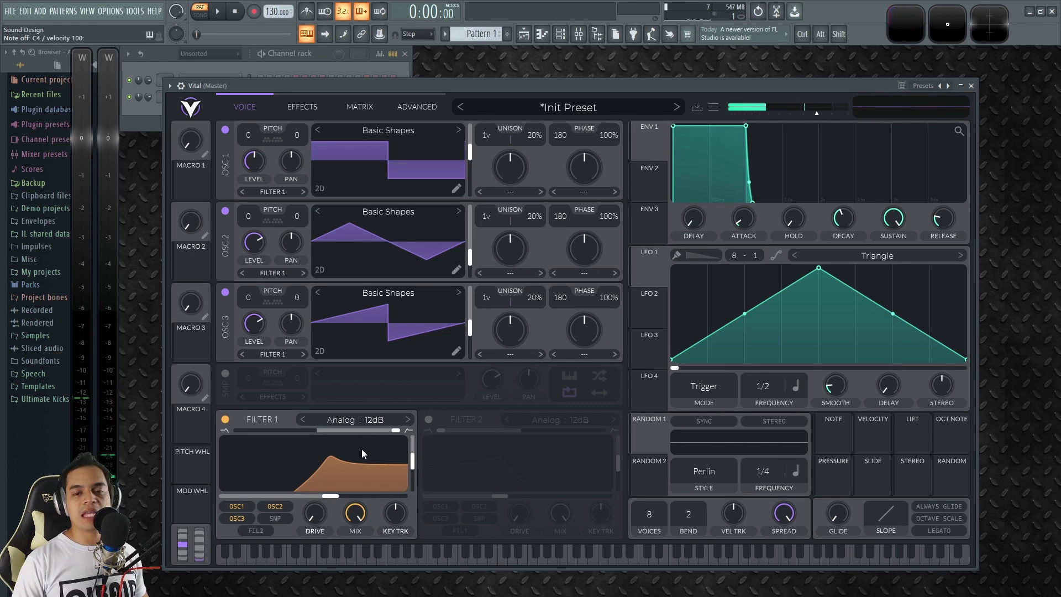
Blend filter 1 to a band-pass with about 63.39% resonance and a cutoff near -2.9 semitones, and switch the filter off.
{"action": "left_click_drag", "start_coordinate": [396, 434], "coordinate": [316, 433]}
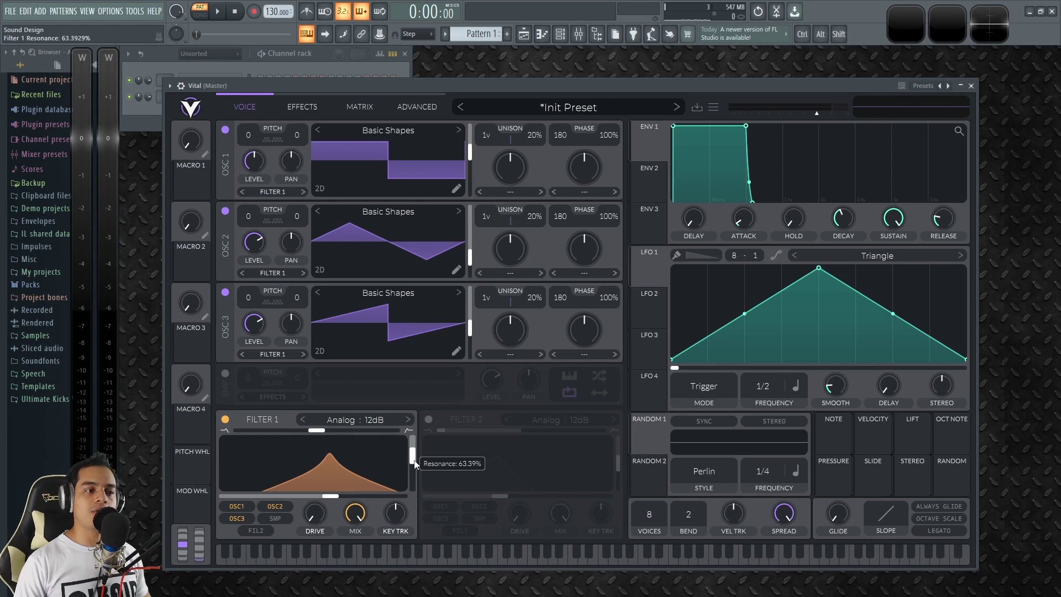
{"action": "left_click_drag", "start_coordinate": [329, 496], "coordinate": [292, 499]}
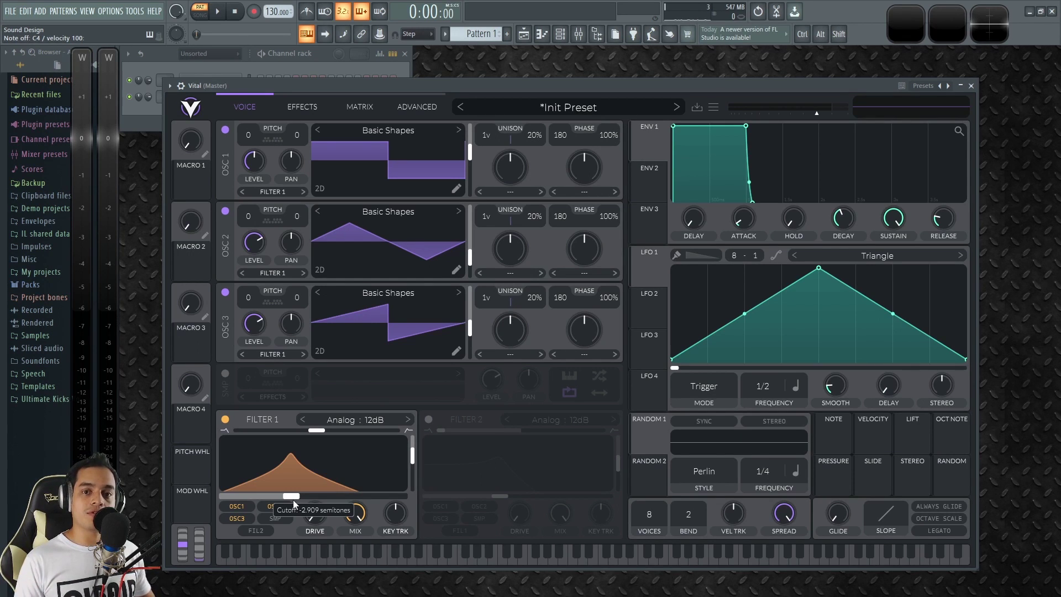
{"action": "left_click", "coordinate": [226, 419]}
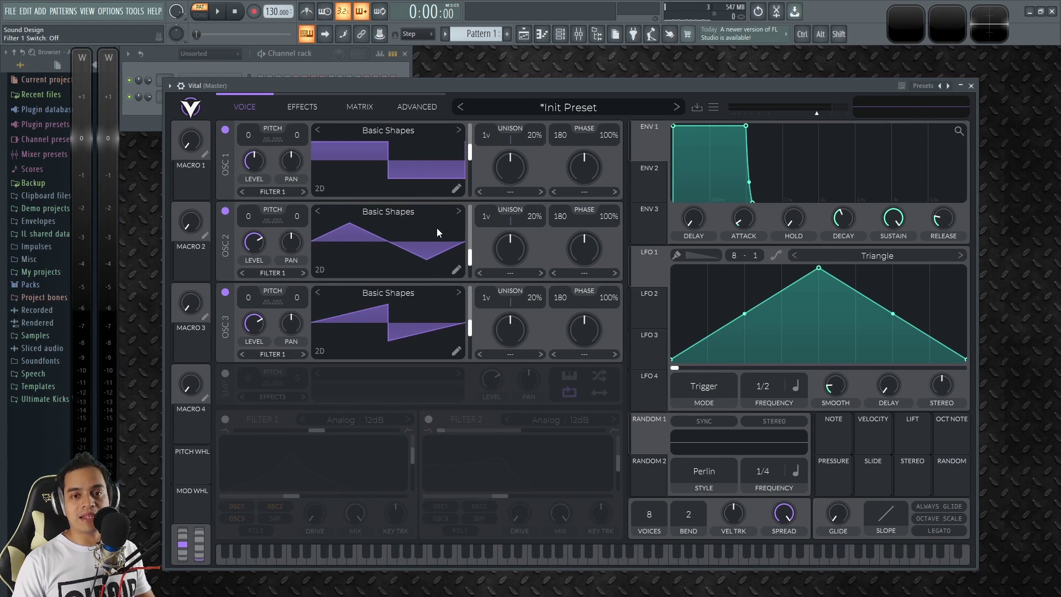
{"action": "left_click", "coordinate": [225, 420]}
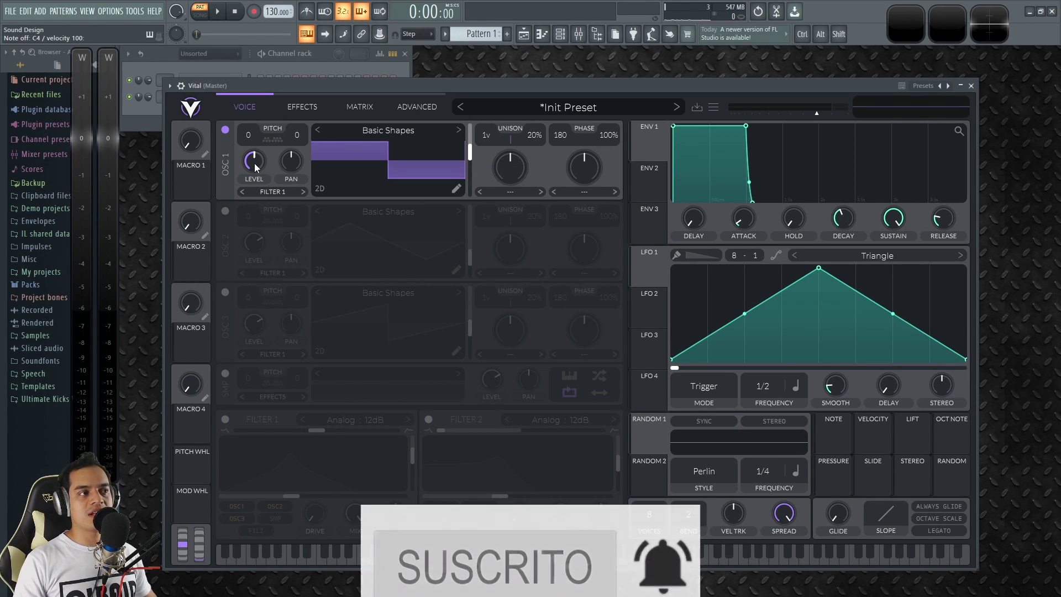
Lower oscillator 1's level to about 0.034 and set its pan to 23%.
{"action": "left_click_drag", "start_coordinate": [254, 164], "coordinate": [252, 230]}
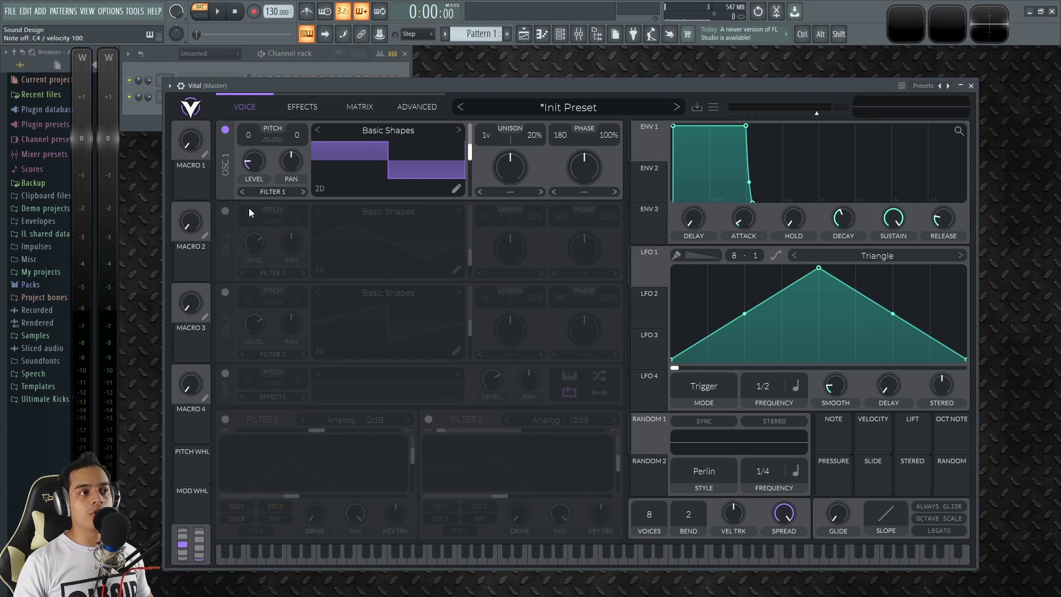
{"action": "left_click_drag", "start_coordinate": [294, 158], "coordinate": [288, 221]}
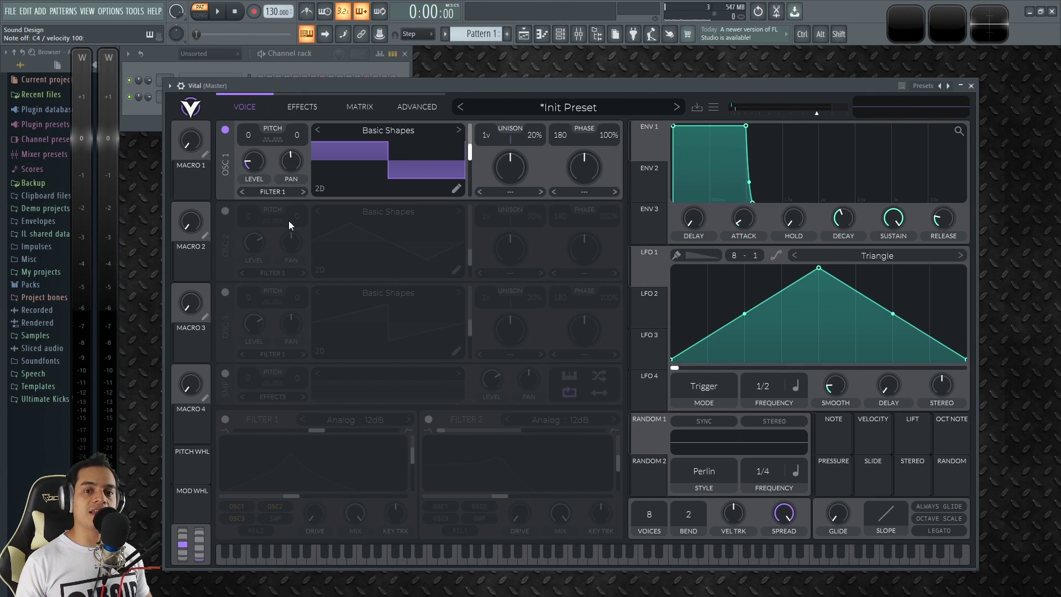
{"action": "mouse_move", "coordinate": [291, 172]}
{"action": "left_mouse_down"}
{"action": "mouse_move", "coordinate": [293, 160]}
{"action": "mouse_move", "coordinate": [305, 232]}
{"action": "mouse_move", "coordinate": [280, 165]}
{"action": "left_mouse_up"}
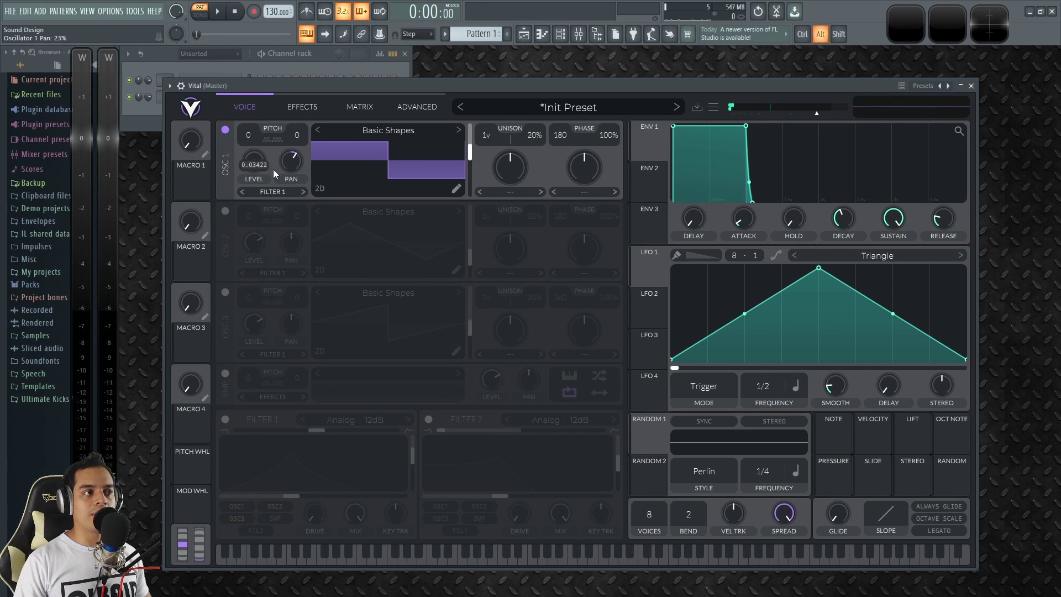
Open oscillator 1's level for numeric entry, close it without a new value, and reset the level to its default.
{"action": "double_click", "coordinate": [254, 161]}
{"action": "key", "text": "Right"}
{"action": "key", "text": "Right"}
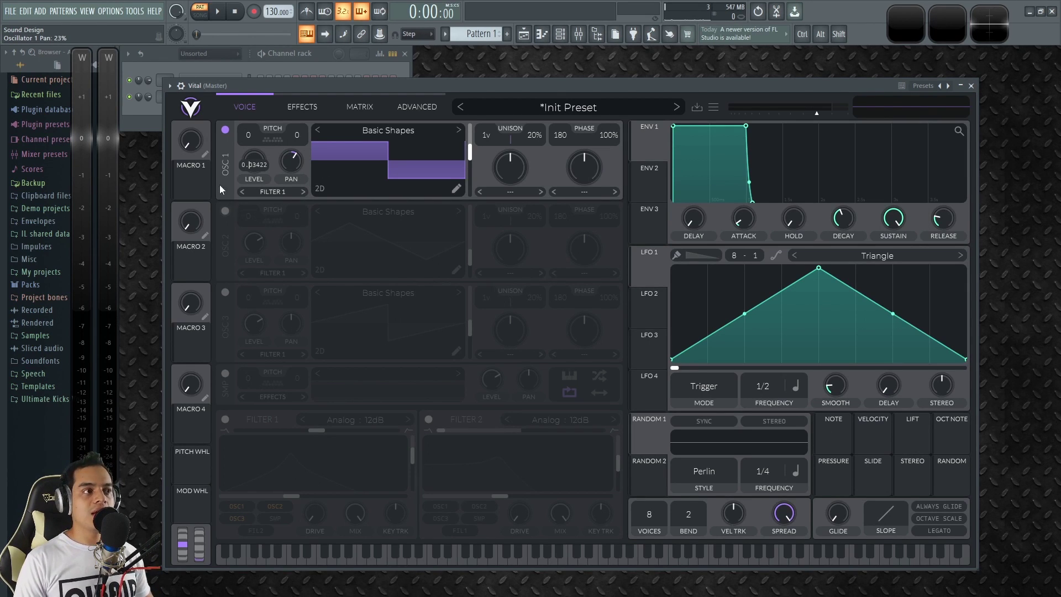
{"action": "key", "text": "Return"}
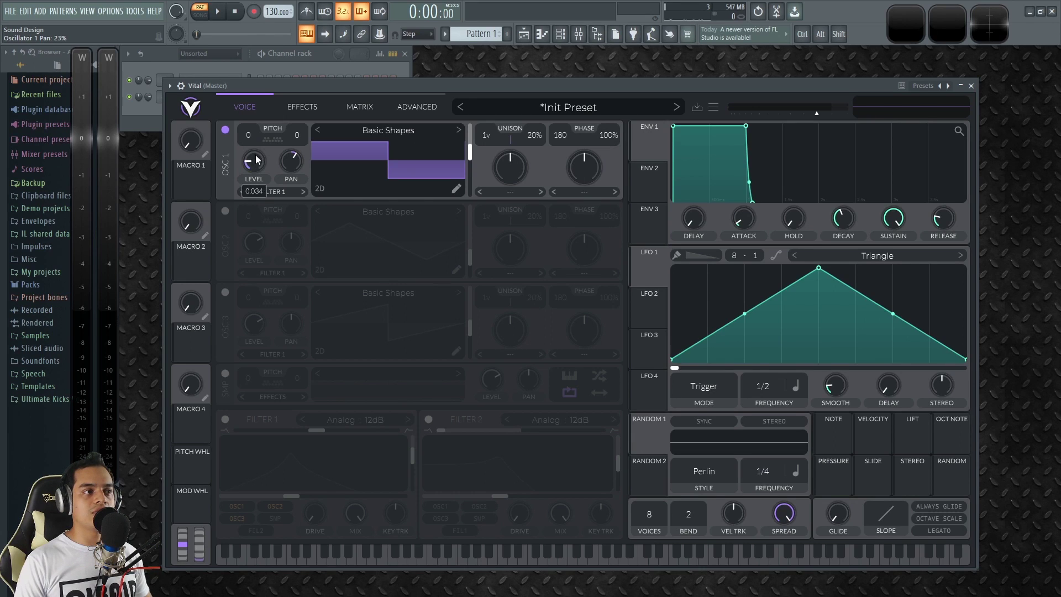
{"action": "double_click", "coordinate": [255, 161]}
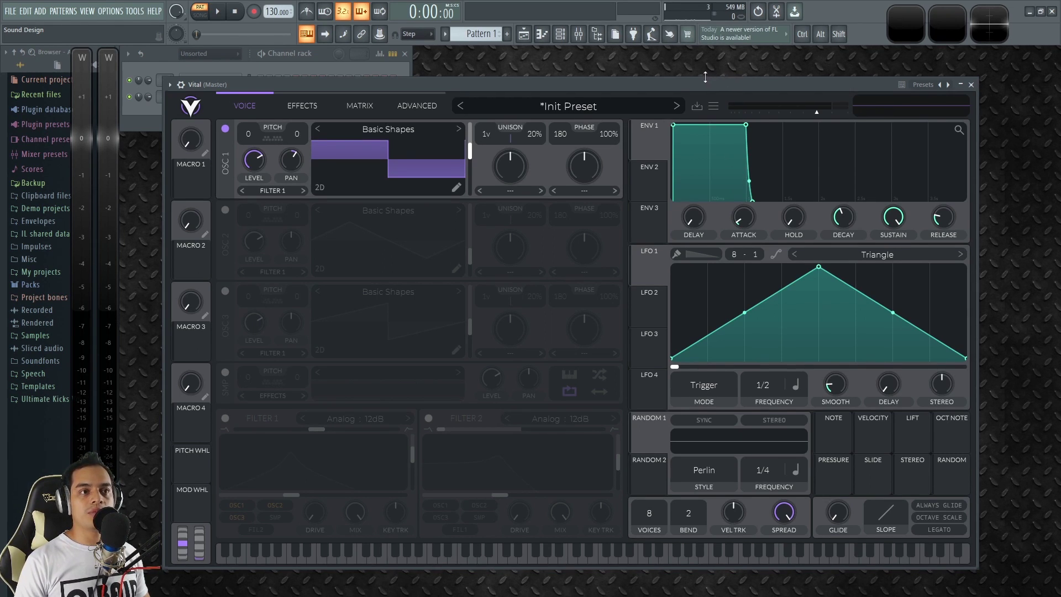
Set envelope 1's attack to about 0.02 seconds, lengthen its decay and release, add a slight delay and reduce the sustain.
{"action": "left_click_drag", "start_coordinate": [697, 84], "coordinate": [672, 80]}
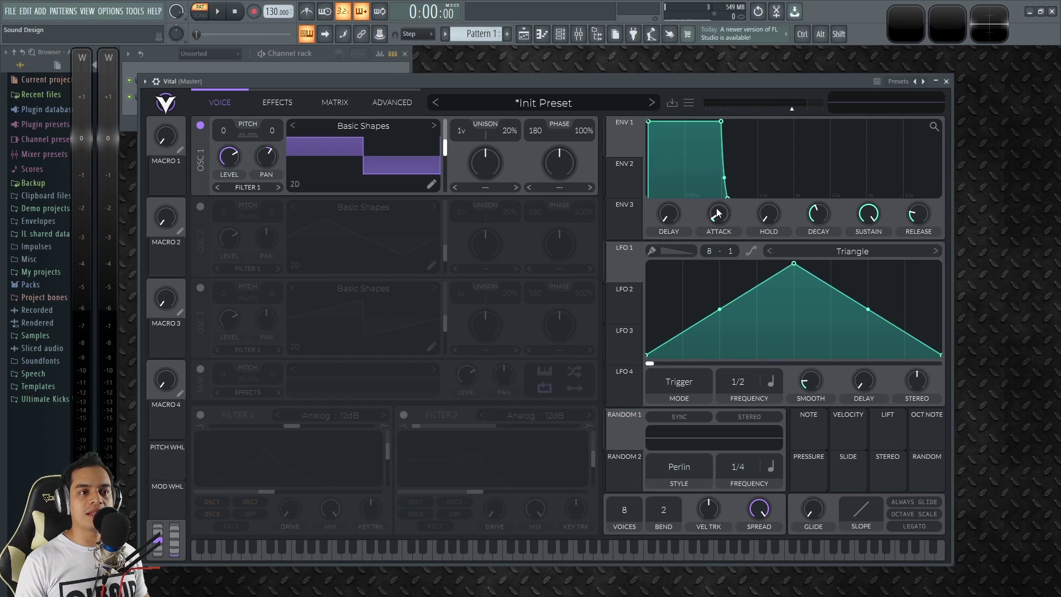
{"action": "left_click_drag", "start_coordinate": [718, 216], "coordinate": [718, 214]}
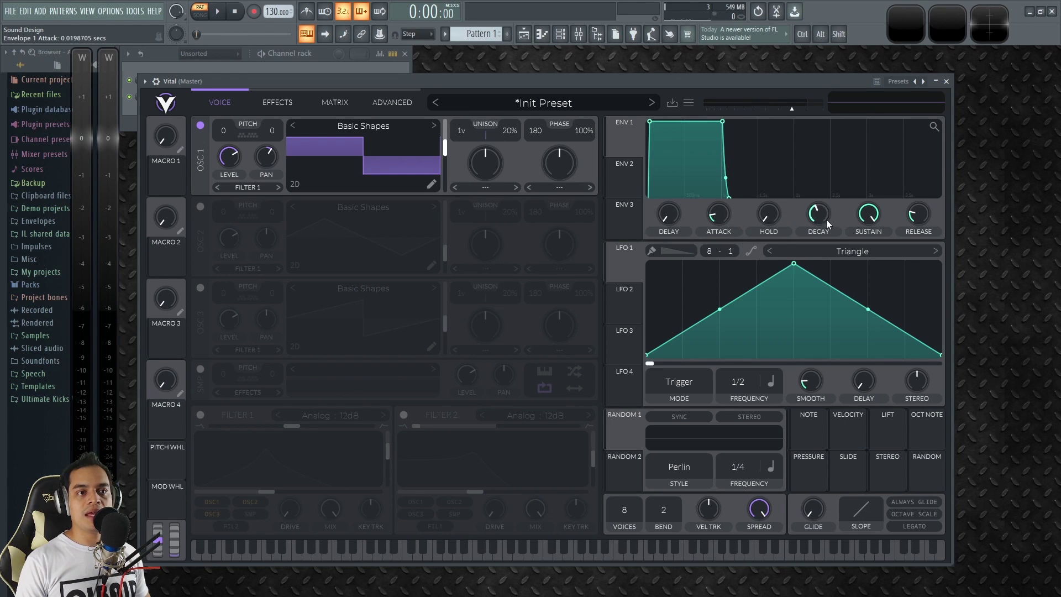
{"action": "left_click_drag", "start_coordinate": [827, 223], "coordinate": [921, 213]}
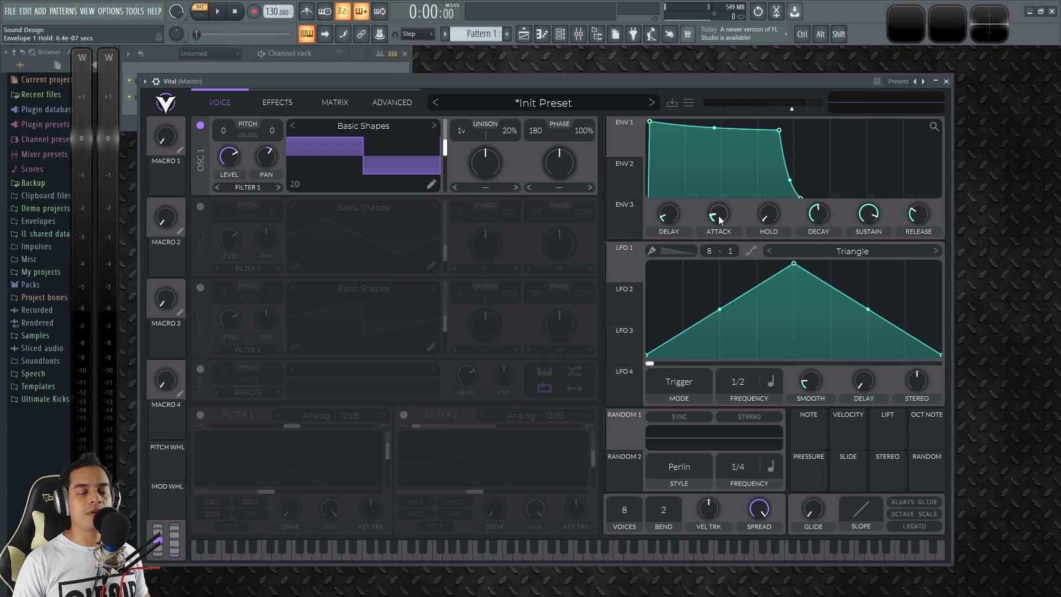
Try envelope 1's attack at about 1.67 seconds and shorten it to about 0.111 seconds, auditioning C4 each time.
{"action": "left_click_drag", "start_coordinate": [717, 220], "coordinate": [730, 194]}
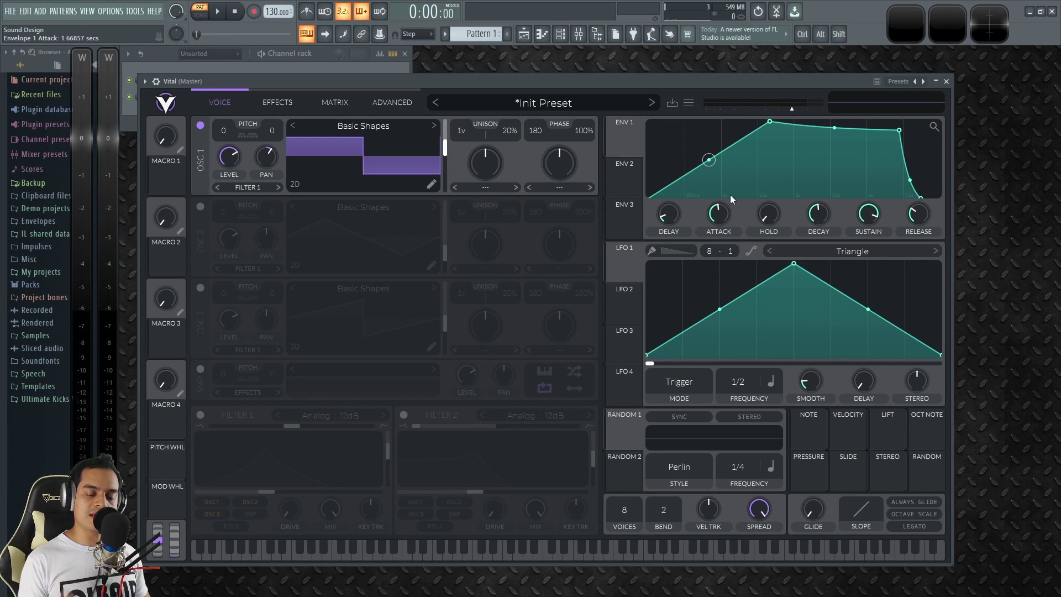
{"action": "key", "text": "z"}
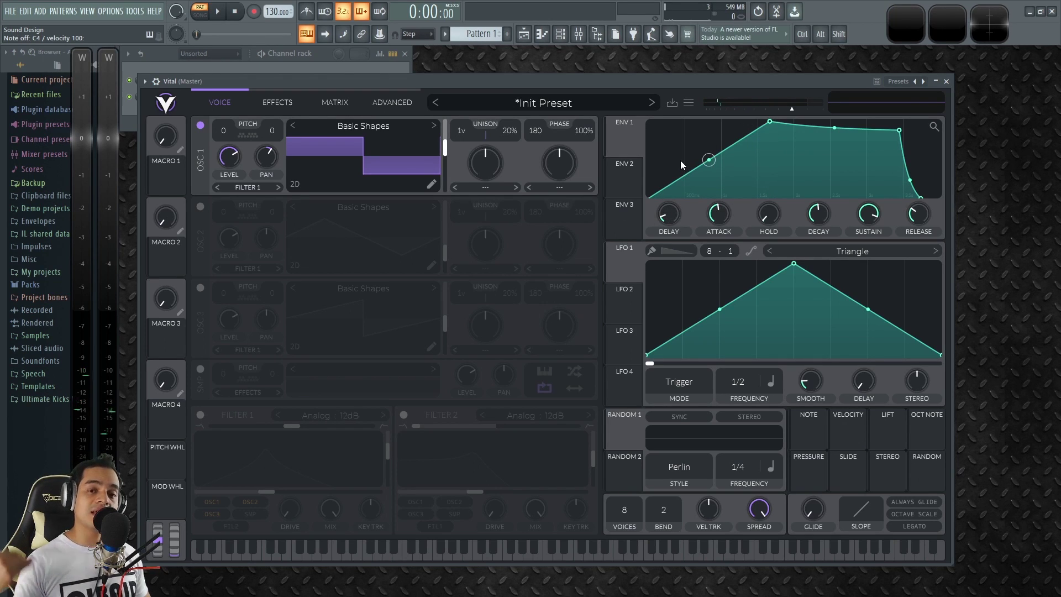
{"action": "left_click_drag", "start_coordinate": [710, 226], "coordinate": [734, 212]}
{"action": "key", "text": "z"}
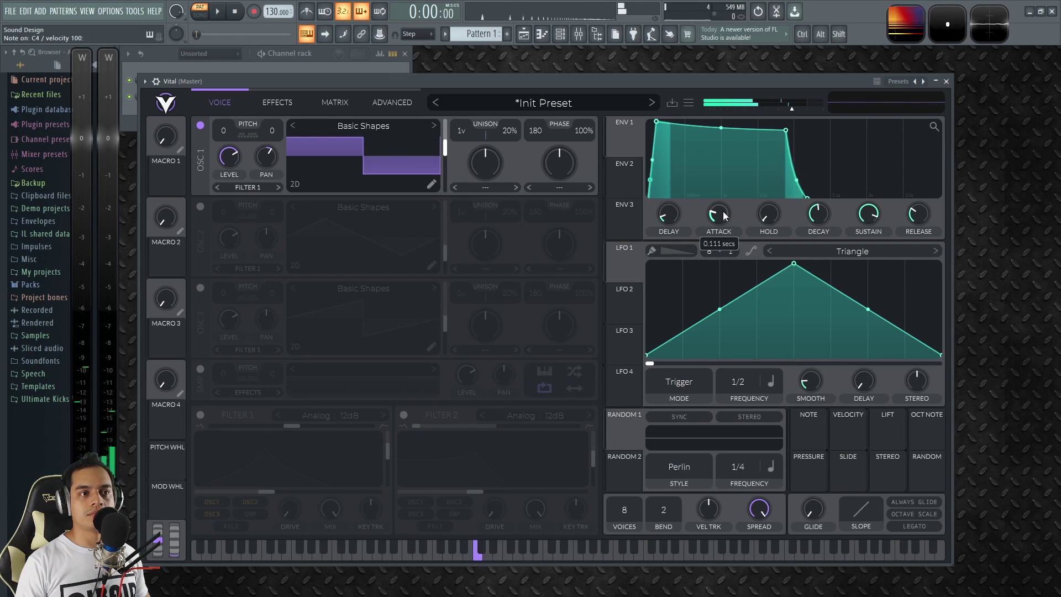
Lengthen envelope 1's delay, audition C4, and reset the delay to its default.
{"action": "left_click_drag", "start_coordinate": [721, 217], "coordinate": [687, 181]}
{"action": "left_click", "coordinate": [478, 553]}
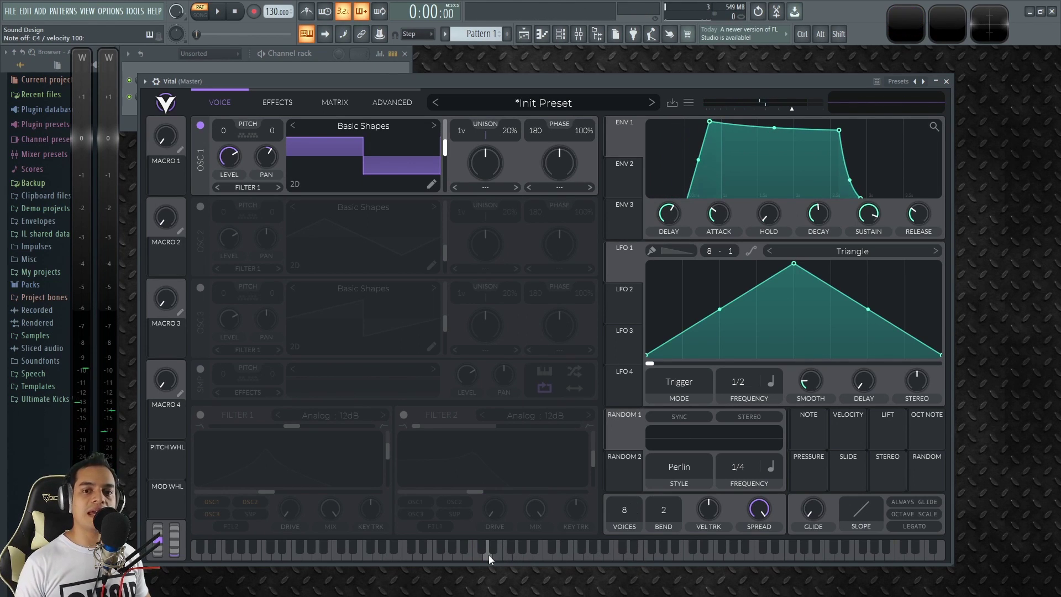
{"action": "double_click", "coordinate": [669, 214]}
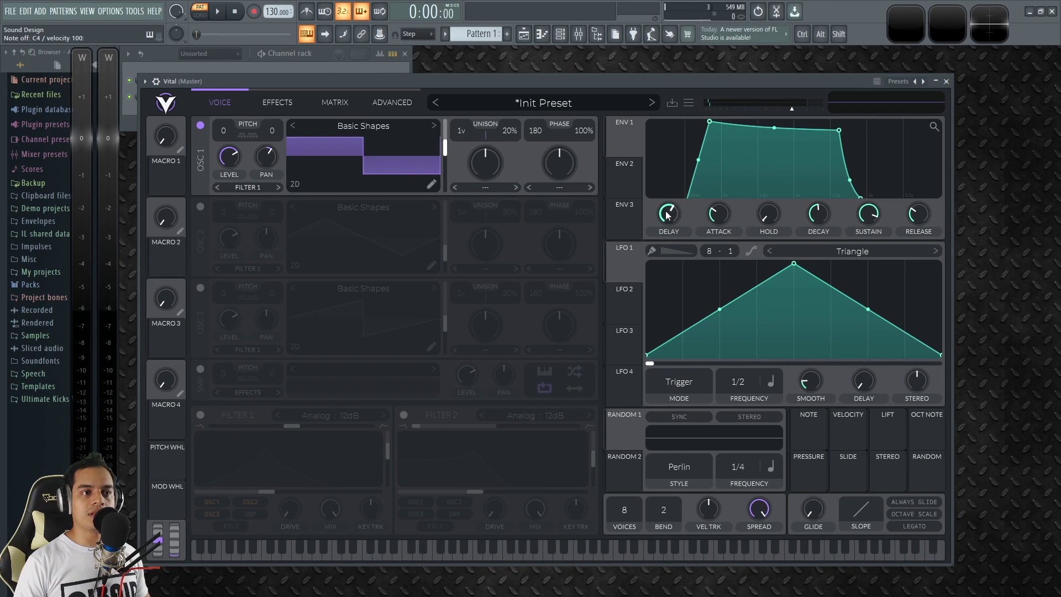
Set envelope 1's hold to about 0.692 seconds and sustain to 0.16, and adjust oscillator 1's level to about 0.684, auditioning C4.
{"action": "left_click_drag", "start_coordinate": [774, 219], "coordinate": [695, 142]}
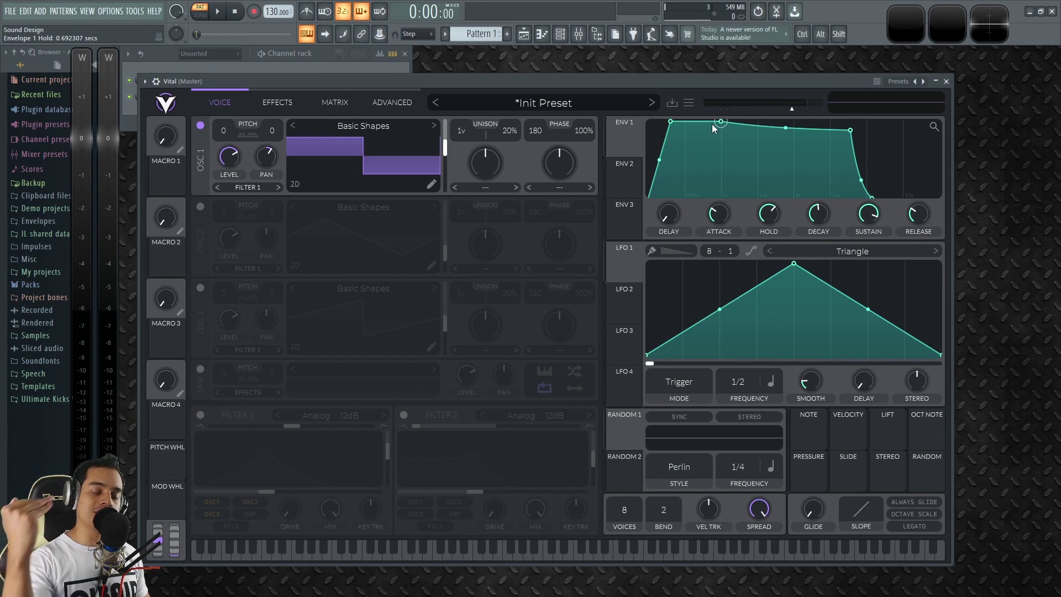
{"action": "key", "text": "z"}
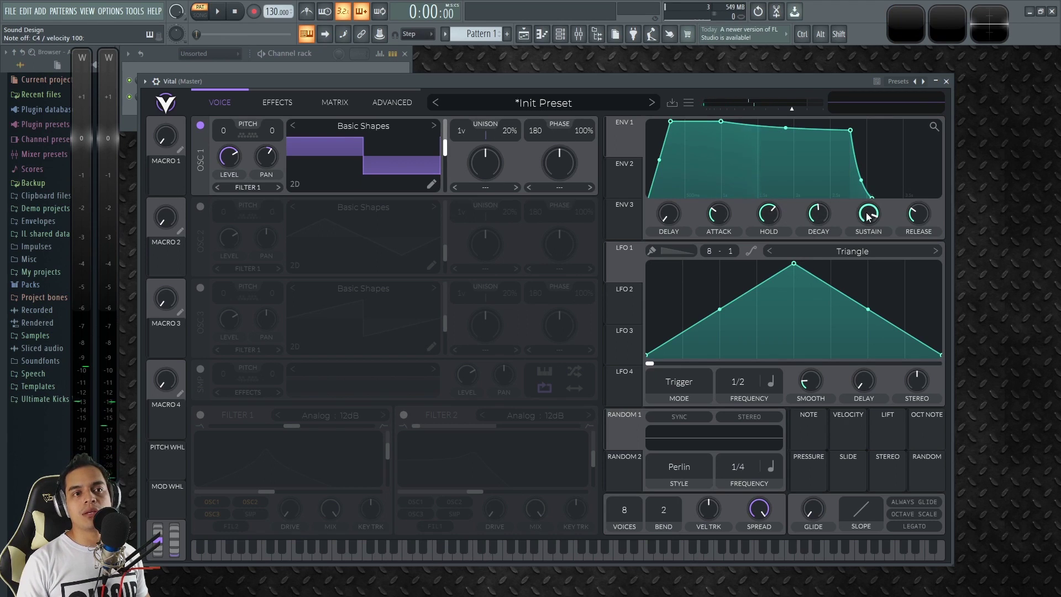
{"action": "left_click_drag", "start_coordinate": [871, 218], "coordinate": [789, 243]}
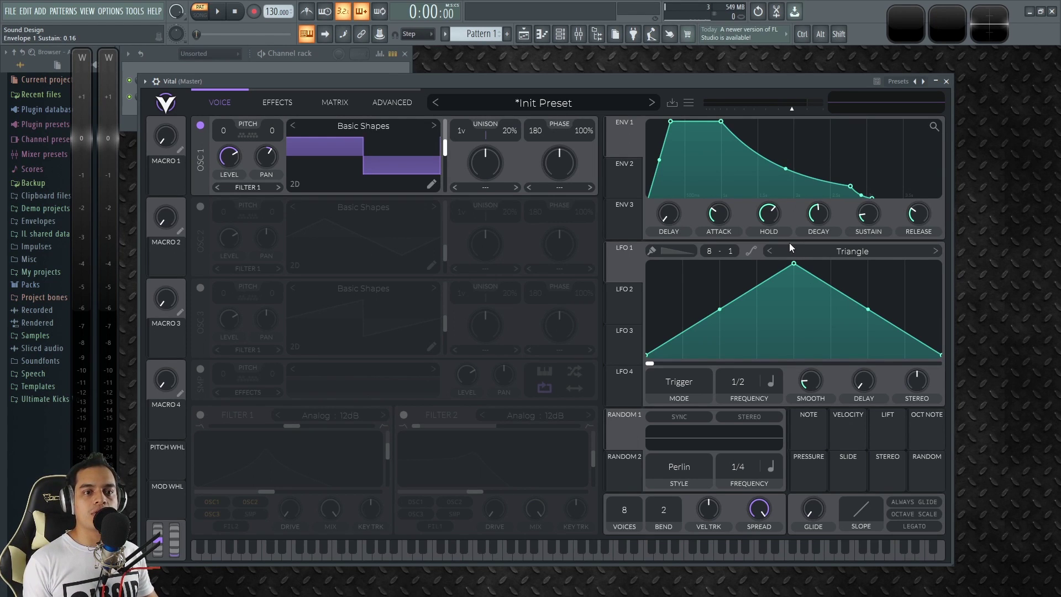
{"action": "left_click_drag", "start_coordinate": [229, 157], "coordinate": [268, 141]}
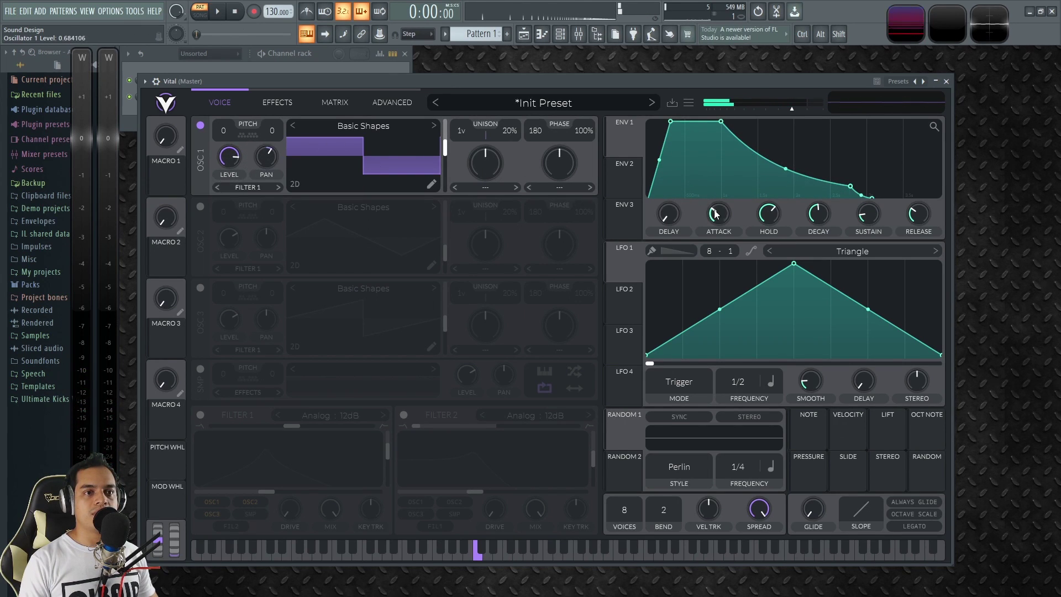
Raise envelope 1's sustain slightly, set its decay to about 1.635 seconds, audition C4 and lengthen its release.
{"action": "mouse_move", "coordinate": [860, 194]}
{"action": "left_mouse_down"}
{"action": "mouse_move", "coordinate": [868, 185]}
{"action": "mouse_move", "coordinate": [870, 200]}
{"action": "left_mouse_up"}
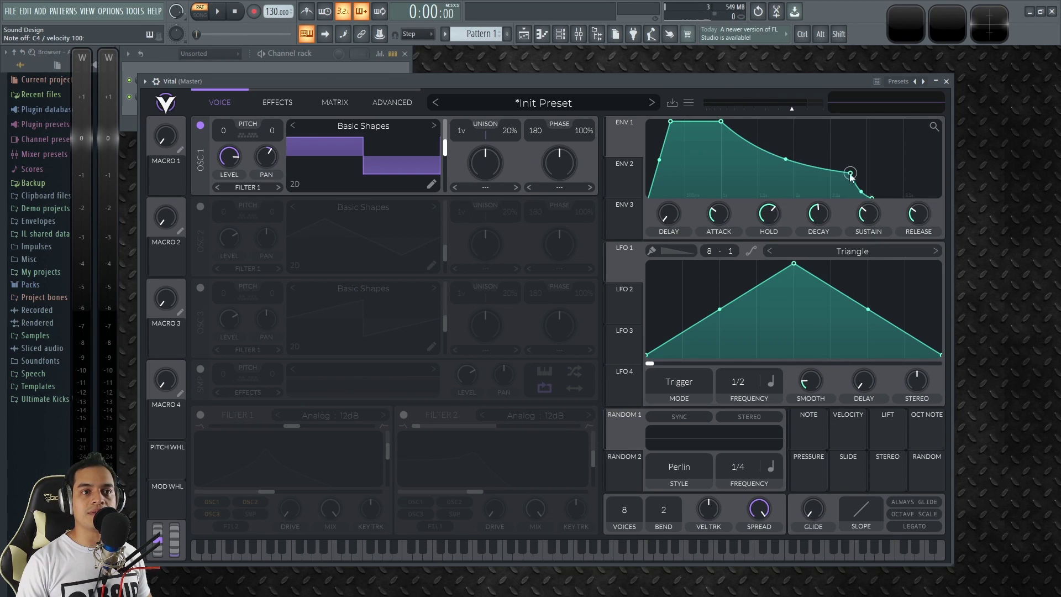
{"action": "mouse_move", "coordinate": [822, 215]}
{"action": "left_mouse_down"}
{"action": "mouse_move", "coordinate": [821, 236]}
{"action": "mouse_move", "coordinate": [826, 220]}
{"action": "left_mouse_up"}
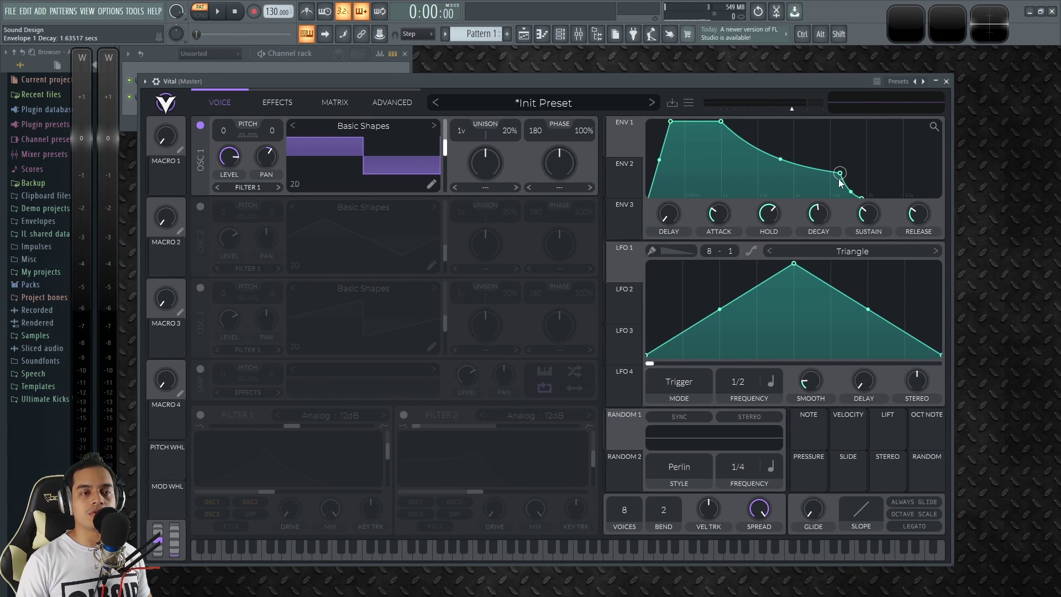
{"action": "key", "text": "z"}
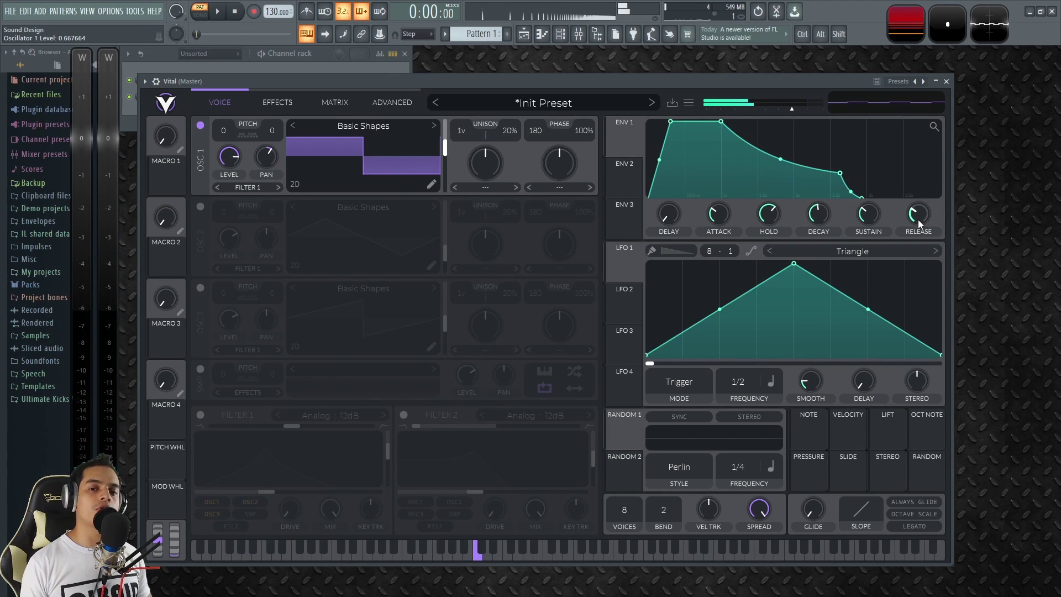
{"action": "left_click_drag", "start_coordinate": [918, 220], "coordinate": [929, 213]}
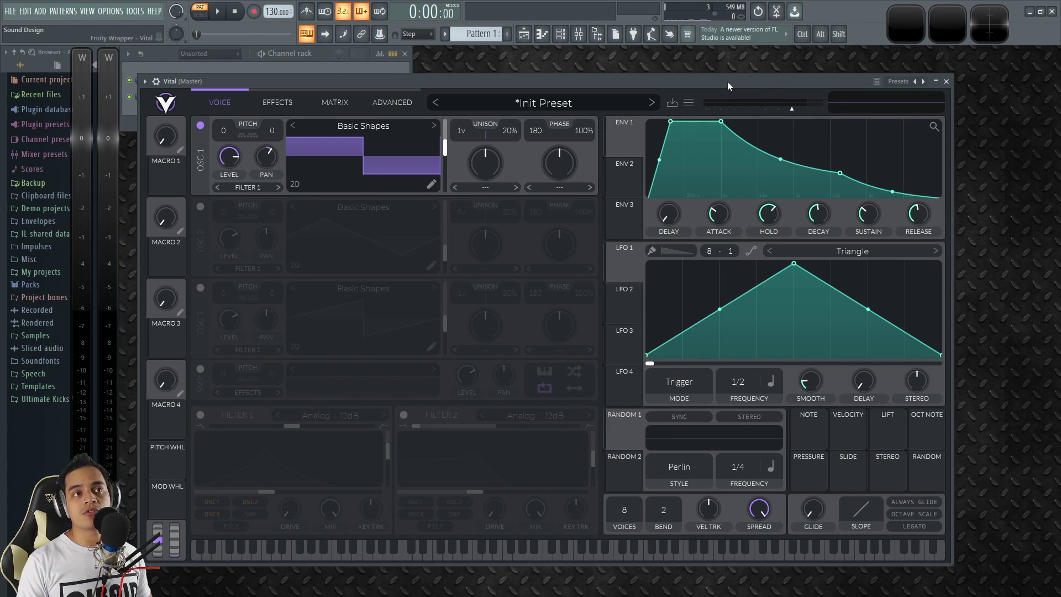
{"action": "left_click_drag", "start_coordinate": [728, 81], "coordinate": [743, 79]}
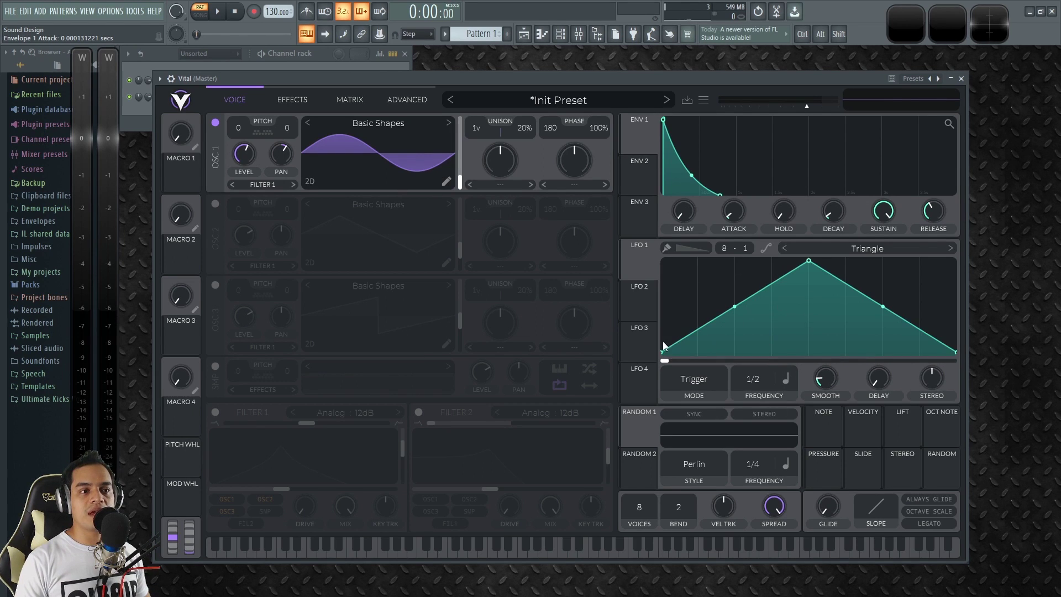
Assign LFO 1 to oscillator 1's level and set its frequency to 0.287 secs using the Seconds timing mode.
{"action": "left_click_drag", "start_coordinate": [642, 261], "coordinate": [245, 155]}
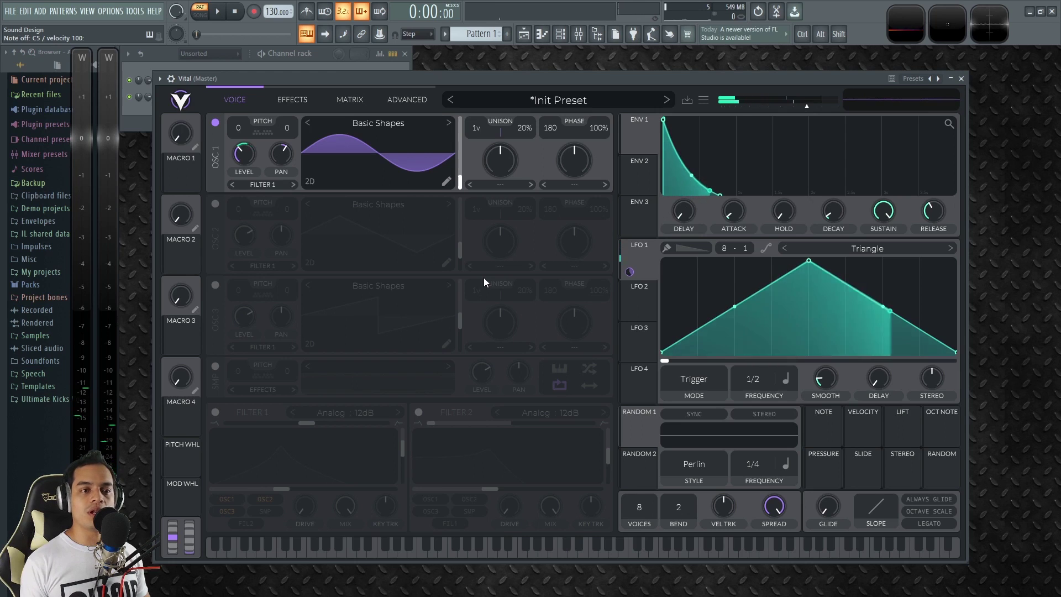
{"action": "right_click", "coordinate": [757, 377]}
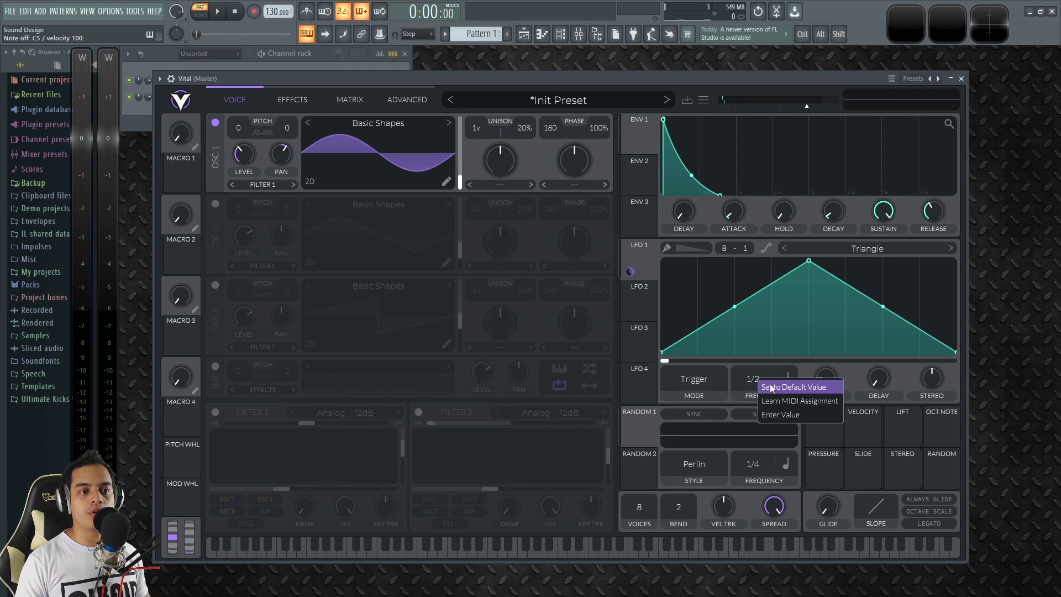
{"action": "left_click", "coordinate": [741, 377]}
{"action": "left_click", "coordinate": [785, 380]}
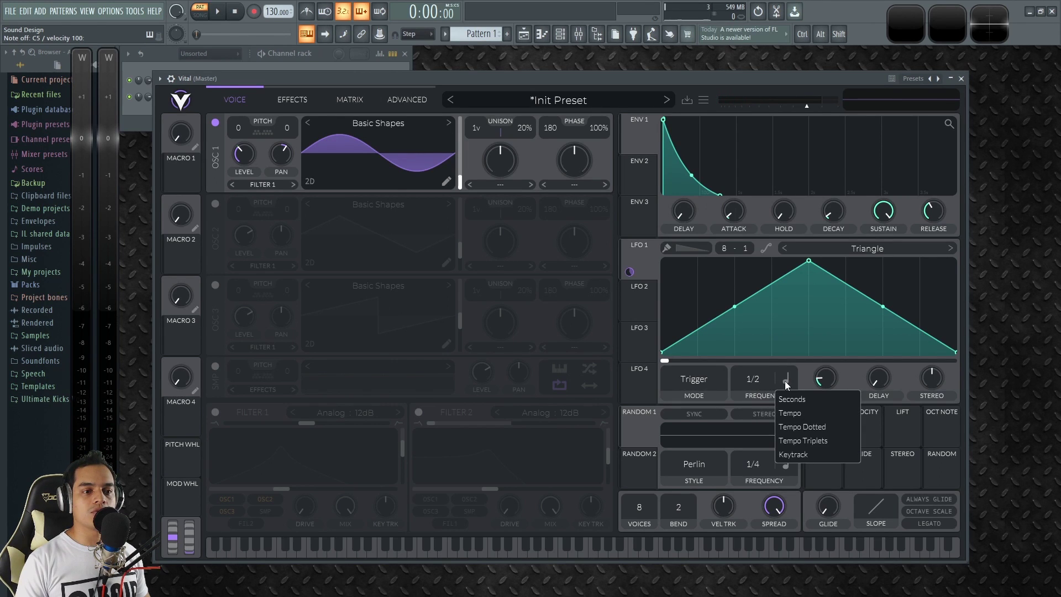
{"action": "left_click", "coordinate": [796, 399]}
{"action": "mouse_move", "coordinate": [748, 380]}
{"action": "left_mouse_down"}
{"action": "mouse_move", "coordinate": [755, 350]}
{"action": "mouse_move", "coordinate": [758, 400]}
{"action": "mouse_move", "coordinate": [761, 388]}
{"action": "left_mouse_up"}
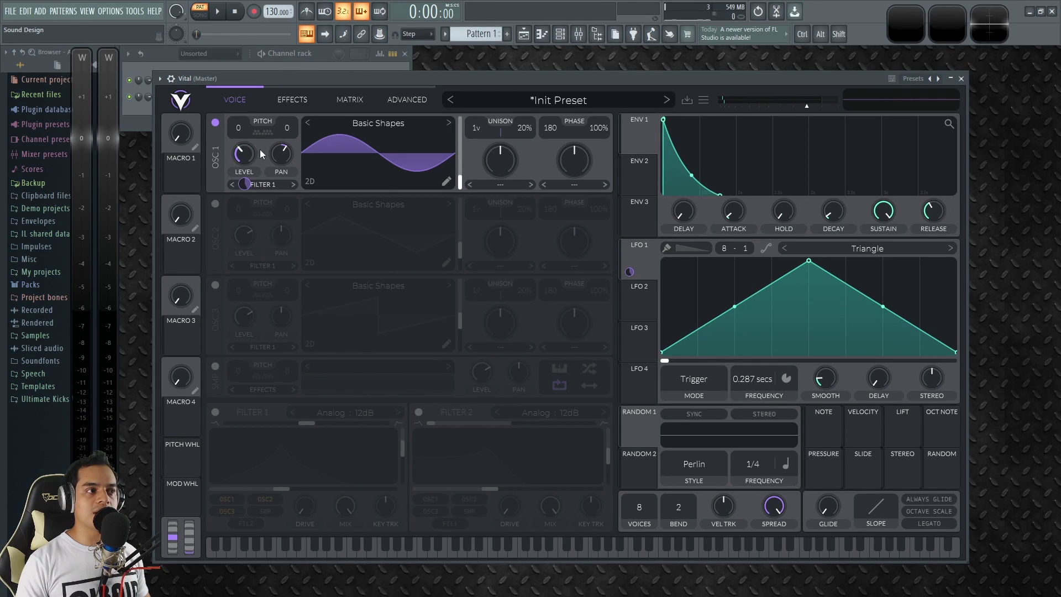
Bend both slopes of LFO 1's triangle outward into a rounded arch, keeping oscillator 1 on the sine waveform.
{"action": "mouse_move", "coordinate": [809, 262]}
{"action": "left_mouse_down"}
{"action": "mouse_move", "coordinate": [806, 355]}
{"action": "mouse_move", "coordinate": [809, 248]}
{"action": "left_mouse_up"}
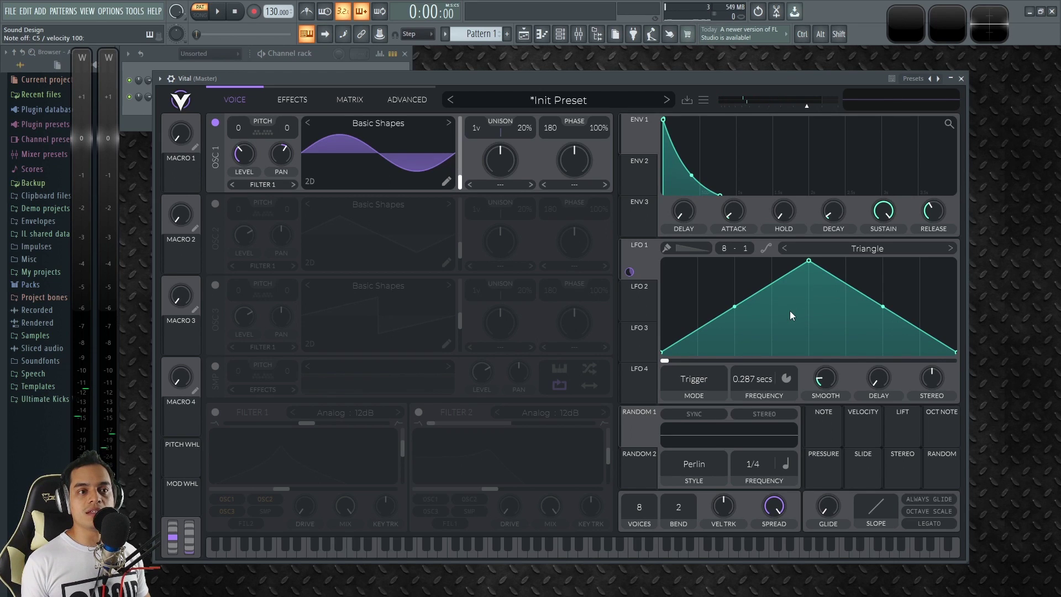
{"action": "left_click_drag", "start_coordinate": [747, 308], "coordinate": [764, 285]}
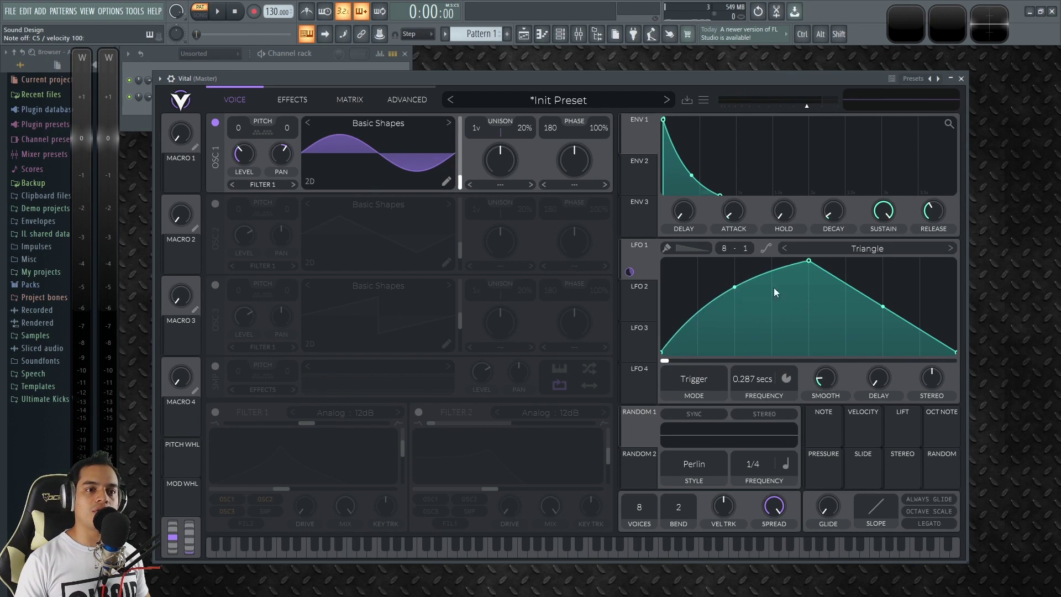
{"action": "left_click_drag", "start_coordinate": [882, 307], "coordinate": [905, 284]}
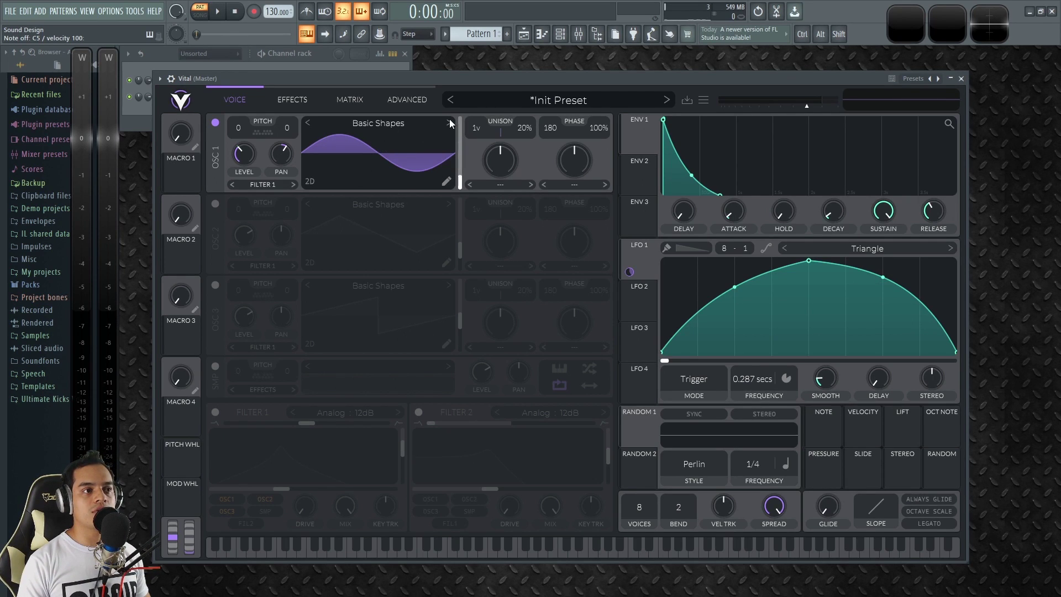
{"action": "left_click_drag", "start_coordinate": [462, 187], "coordinate": [462, 220]}
{"action": "left_click_drag", "start_coordinate": [748, 293], "coordinate": [720, 268]}
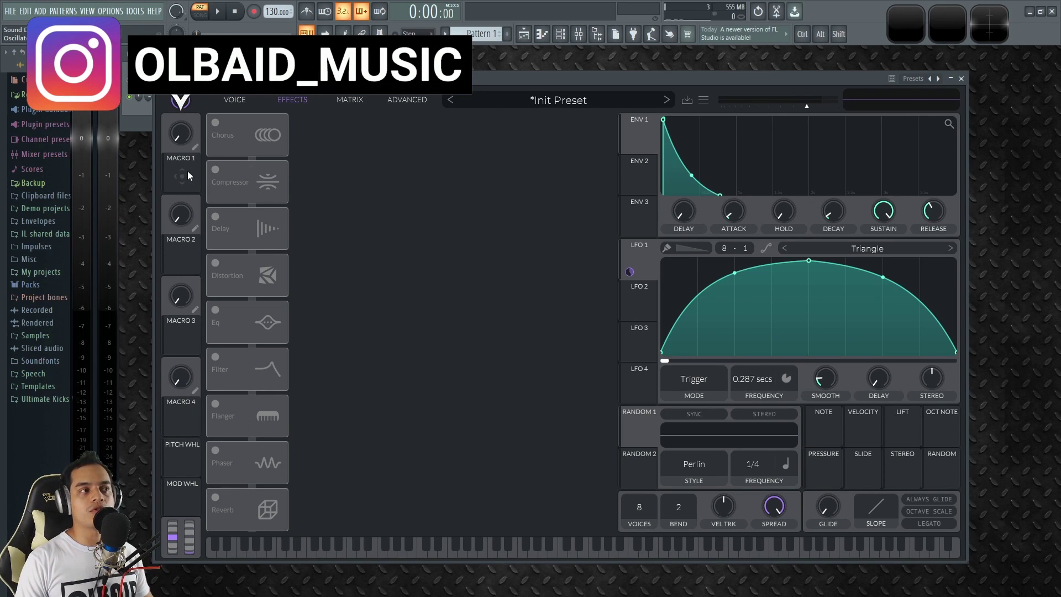
Turn on the Delay effect and audition it with C5.
{"action": "left_click", "coordinate": [234, 99]}
{"action": "left_click", "coordinate": [291, 99]}
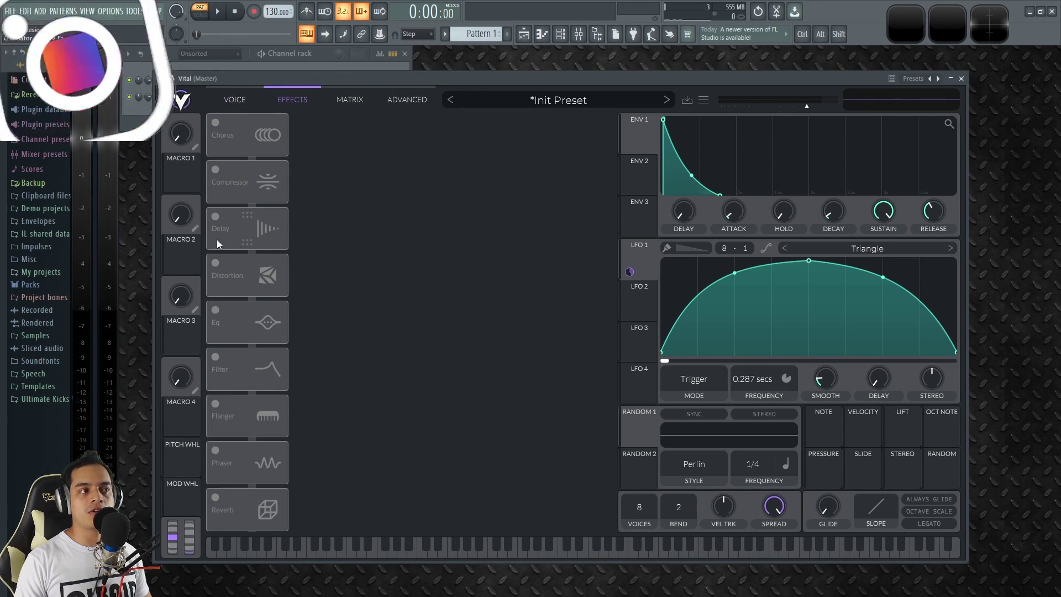
{"action": "left_click", "coordinate": [215, 216]}
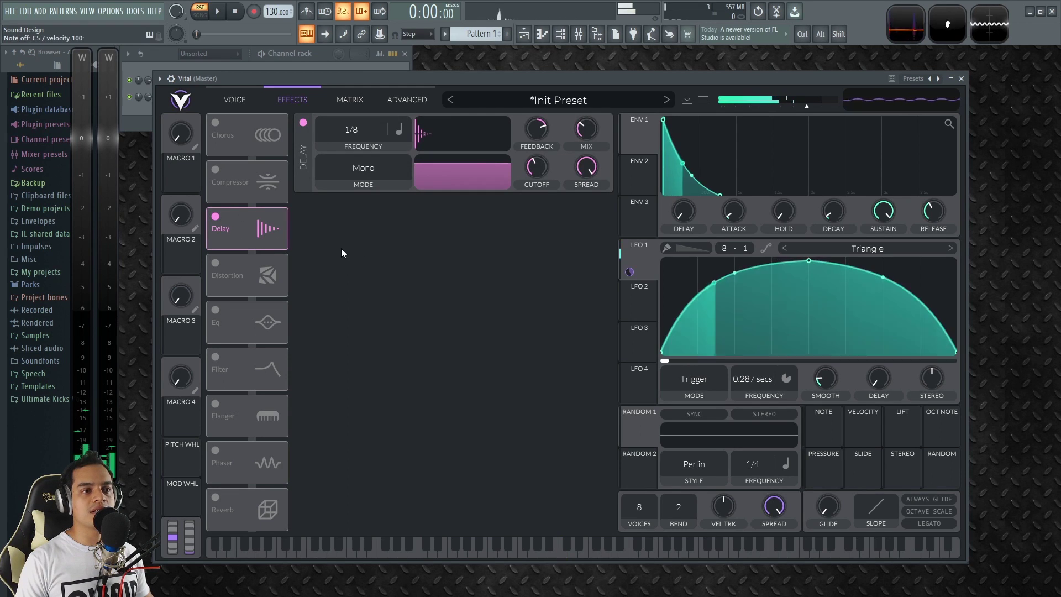
Change oscillator 1's waveform to a sawtooth and remove the LFO 1 modulation from its level.
{"action": "left_click", "coordinate": [237, 101]}
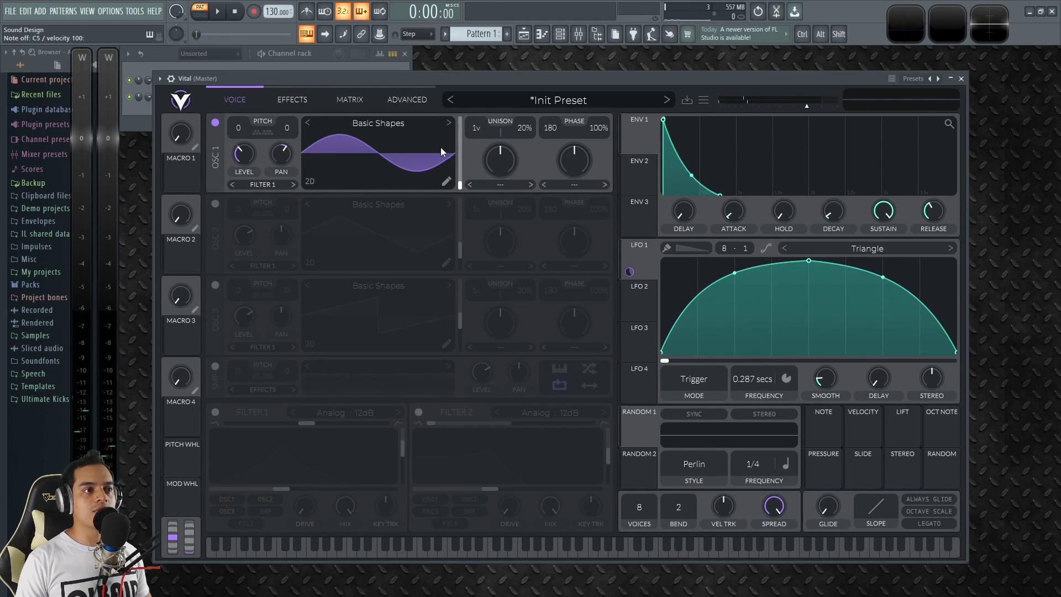
{"action": "left_click_drag", "start_coordinate": [463, 184], "coordinate": [459, 148]}
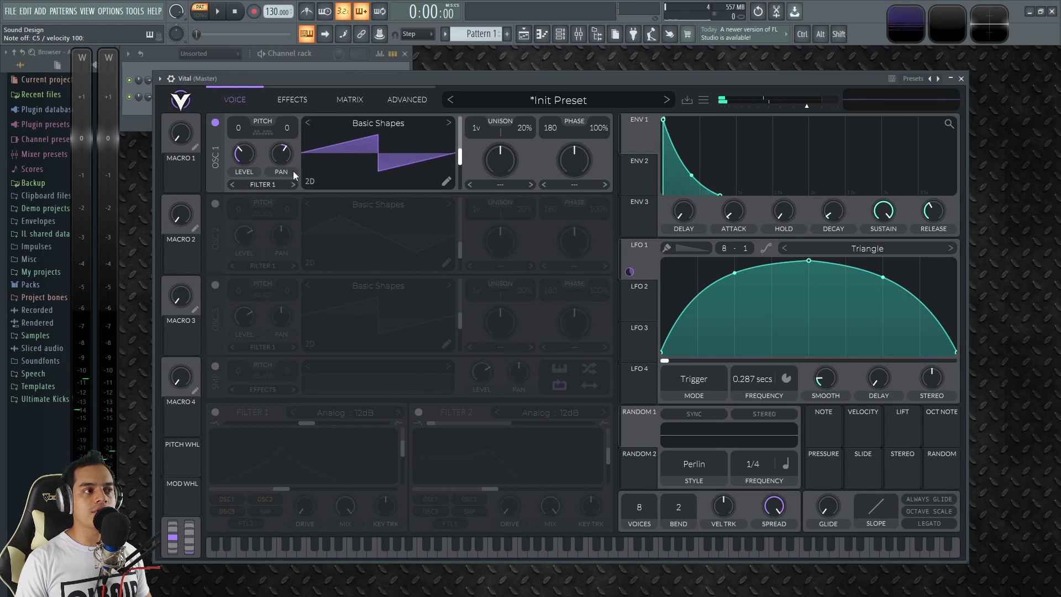
{"action": "right_click", "coordinate": [244, 183]}
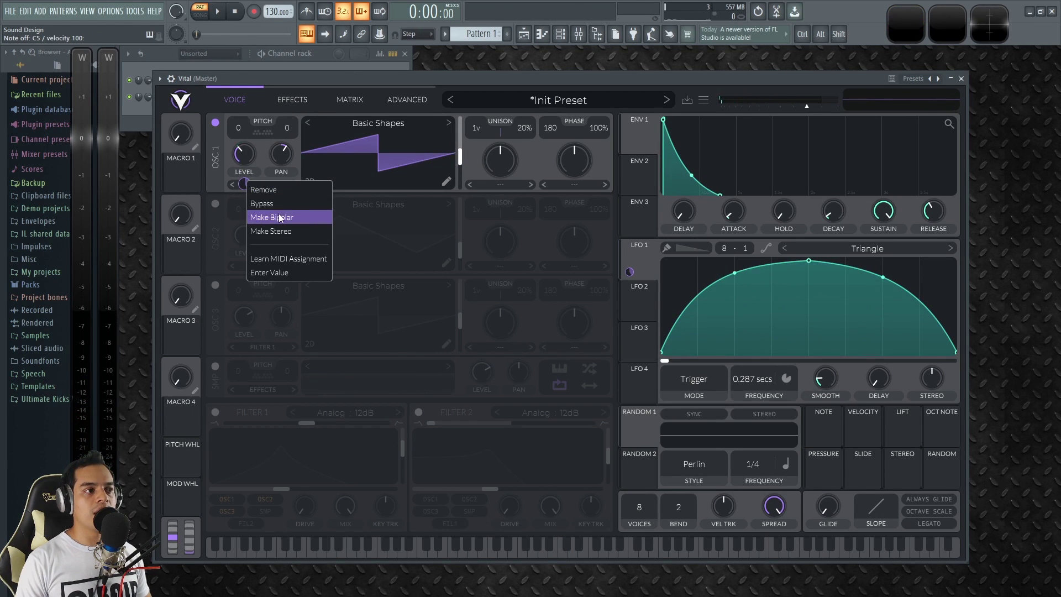
{"action": "left_click", "coordinate": [278, 191]}
Switch off the Delay effect, turn on Reverb with a longer time and higher mix, and audition it.
{"action": "left_click", "coordinate": [301, 97]}
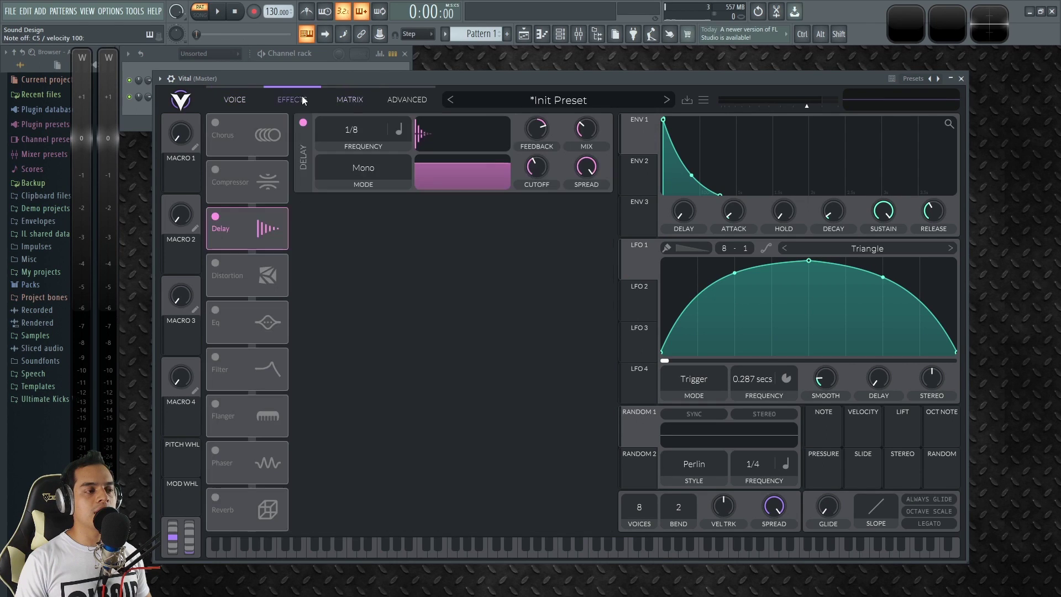
{"action": "left_click", "coordinate": [216, 216]}
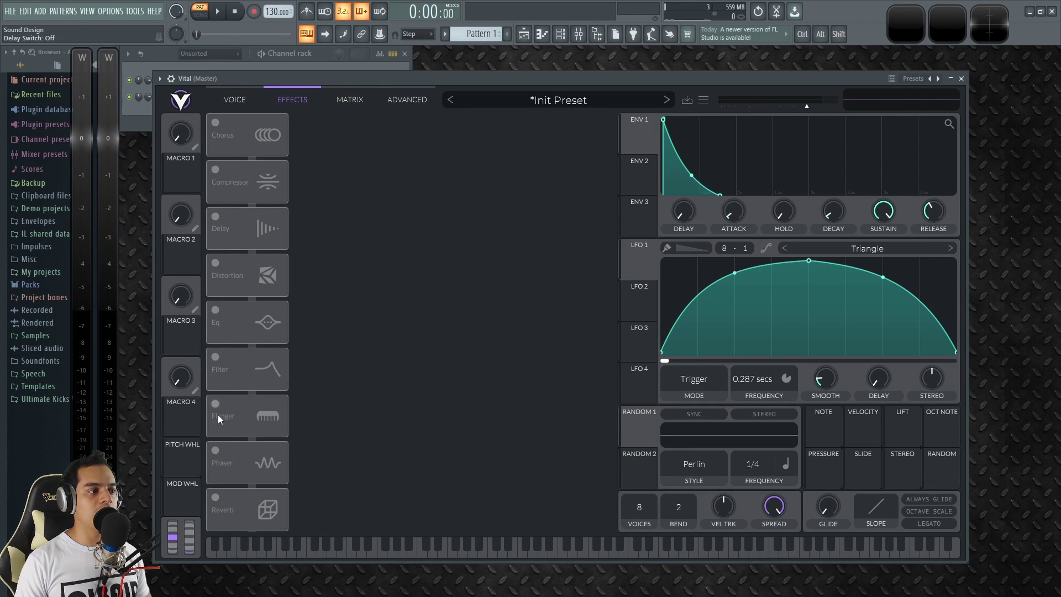
{"action": "left_click", "coordinate": [216, 498]}
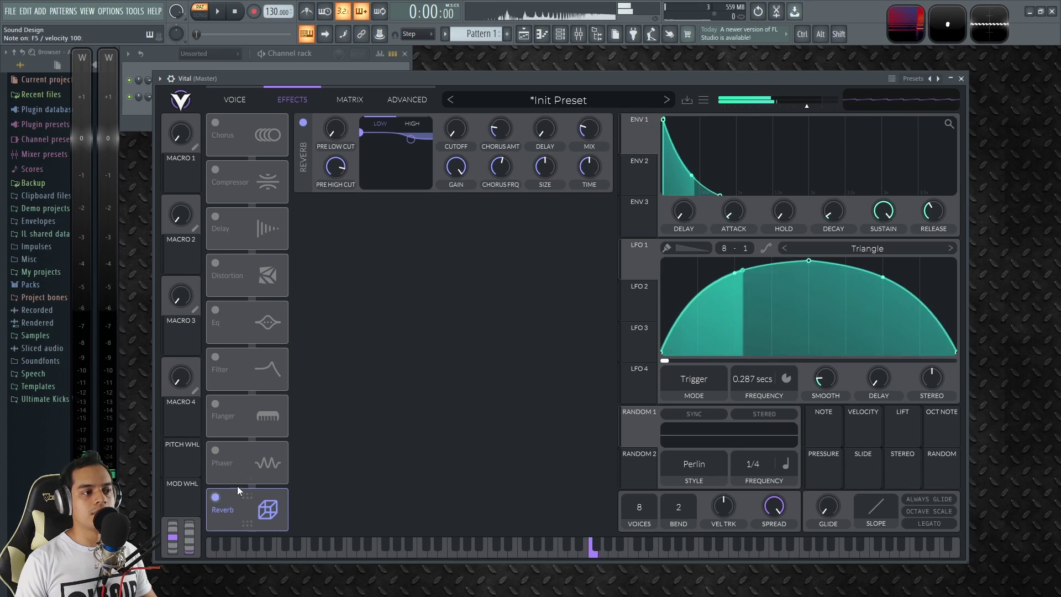
{"action": "left_click", "coordinate": [594, 165]}
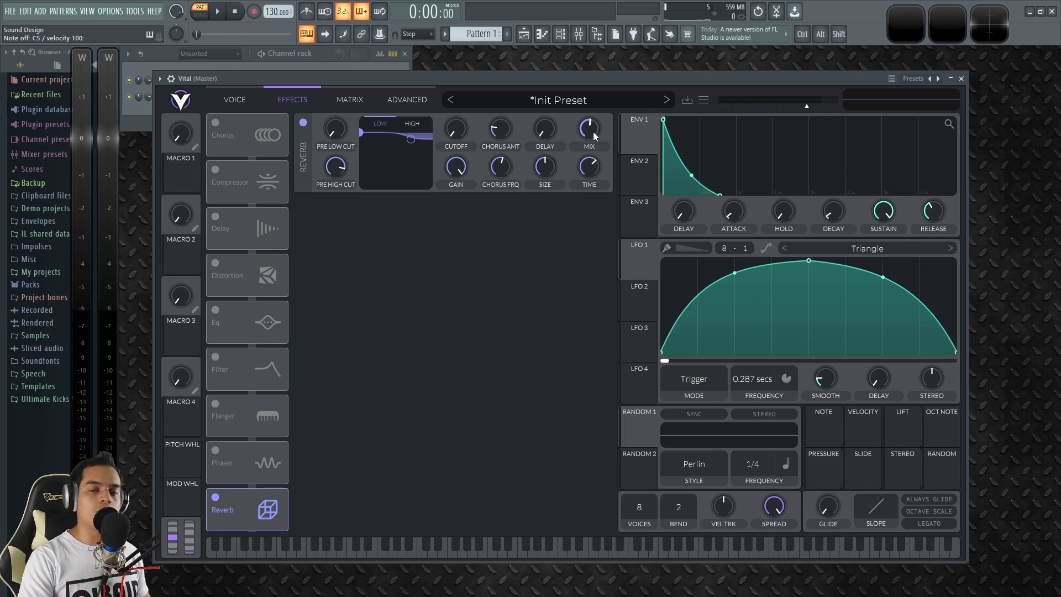
{"action": "key", "text": "x"}
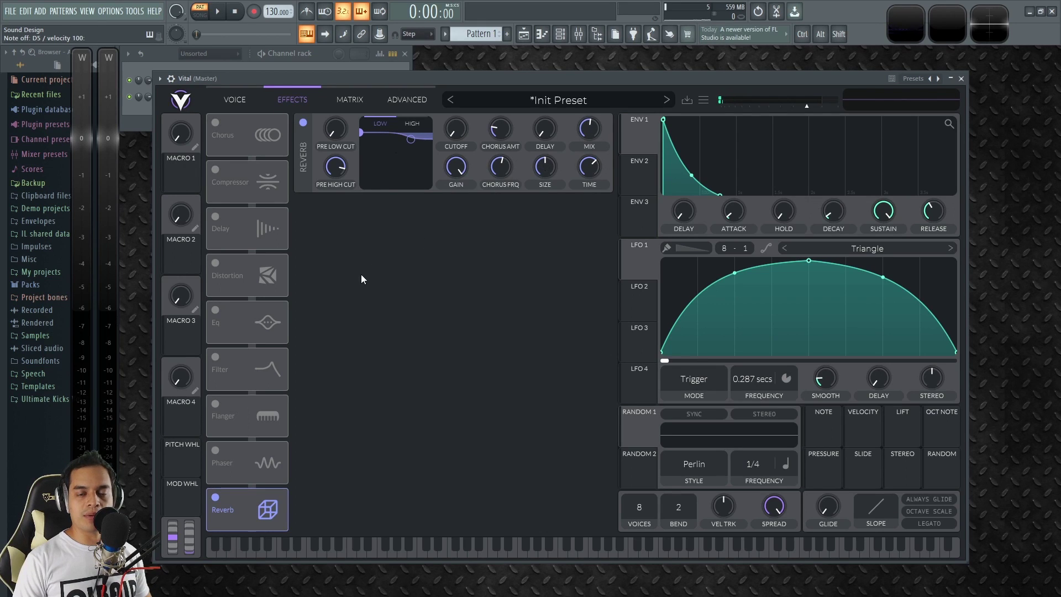
Replace Reverb with the Soft Clip Distortion effect, set its drive to about -0.6 dB, and return to the oscillator view.
{"action": "left_click", "coordinate": [214, 497]}
{"action": "left_click", "coordinate": [216, 263]}
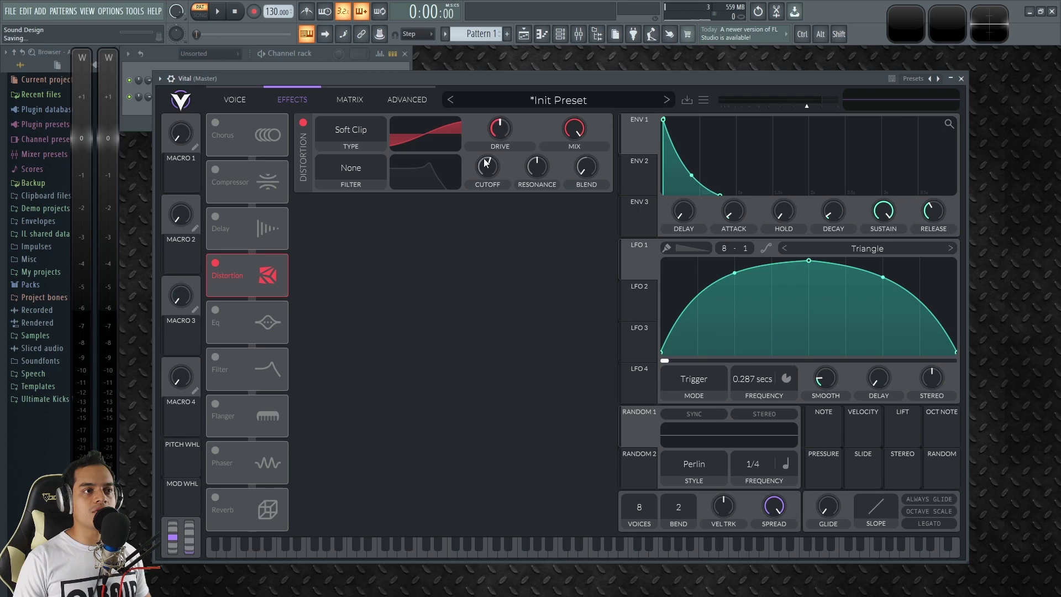
{"action": "mouse_move", "coordinate": [500, 129]}
{"action": "left_mouse_down"}
{"action": "mouse_move", "coordinate": [505, 157]}
{"action": "mouse_move", "coordinate": [501, 124]}
{"action": "left_mouse_up"}
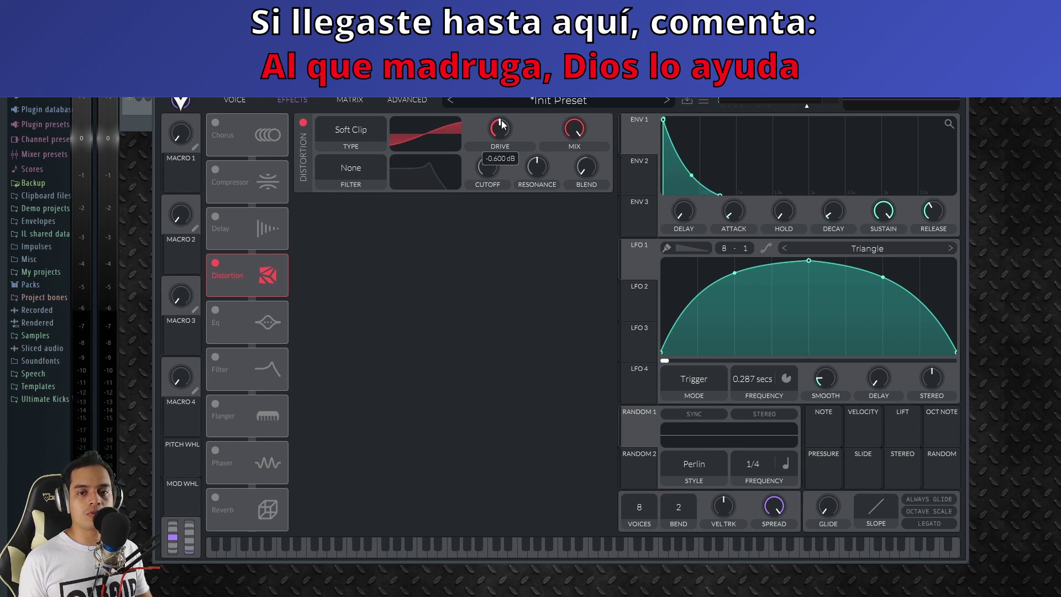
{"action": "left_click", "coordinate": [244, 100]}
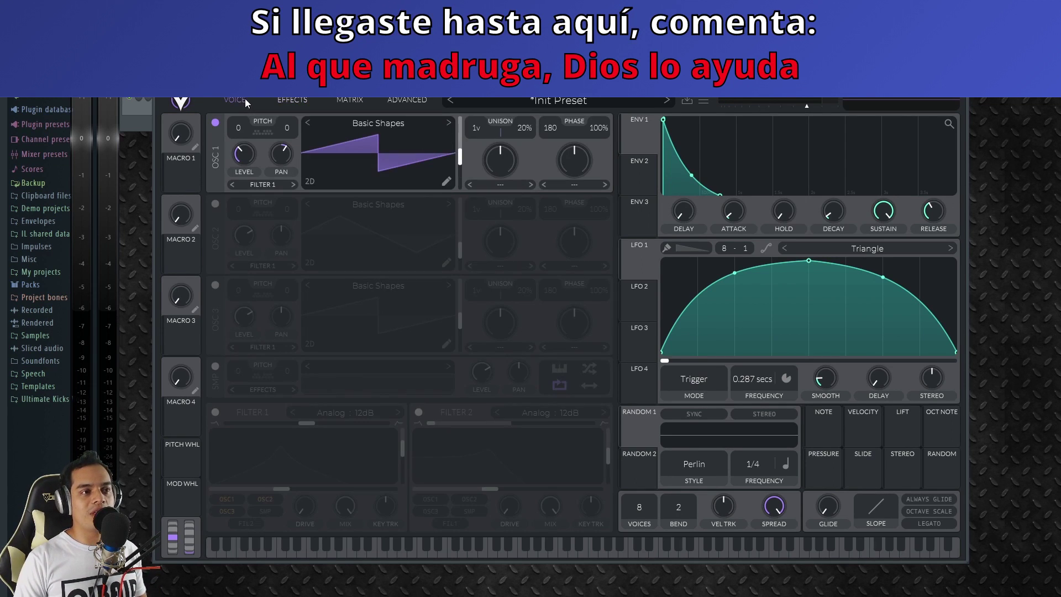
{"action": "left_click", "coordinate": [297, 100]}
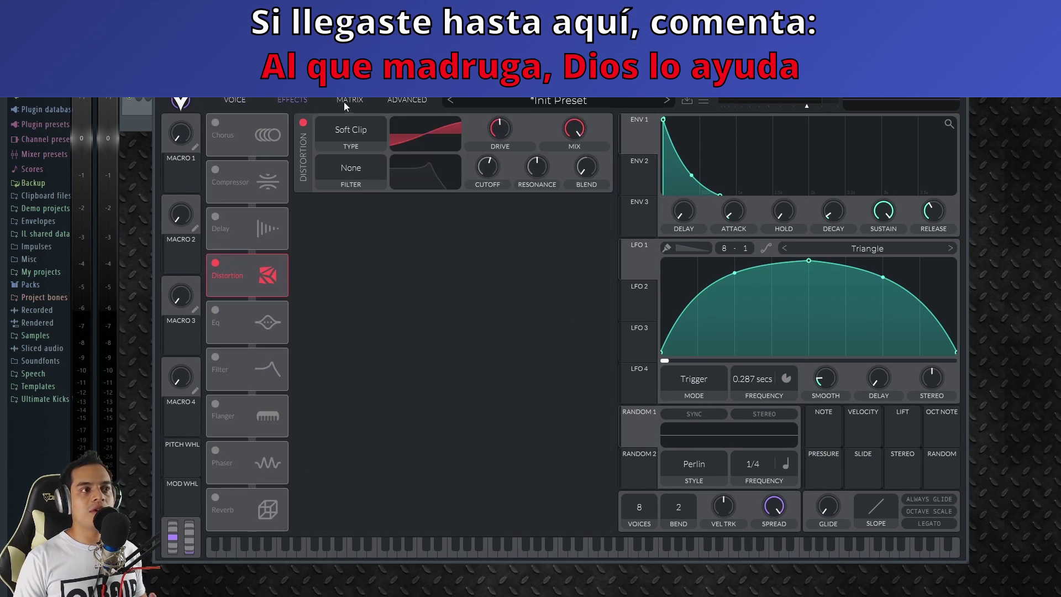
{"action": "left_click", "coordinate": [230, 99]}
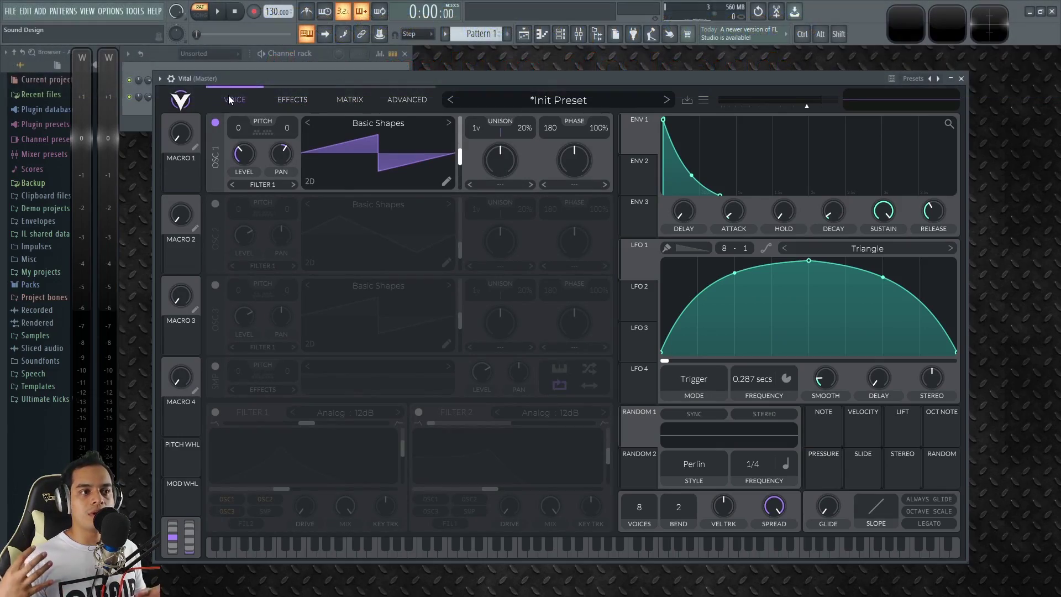